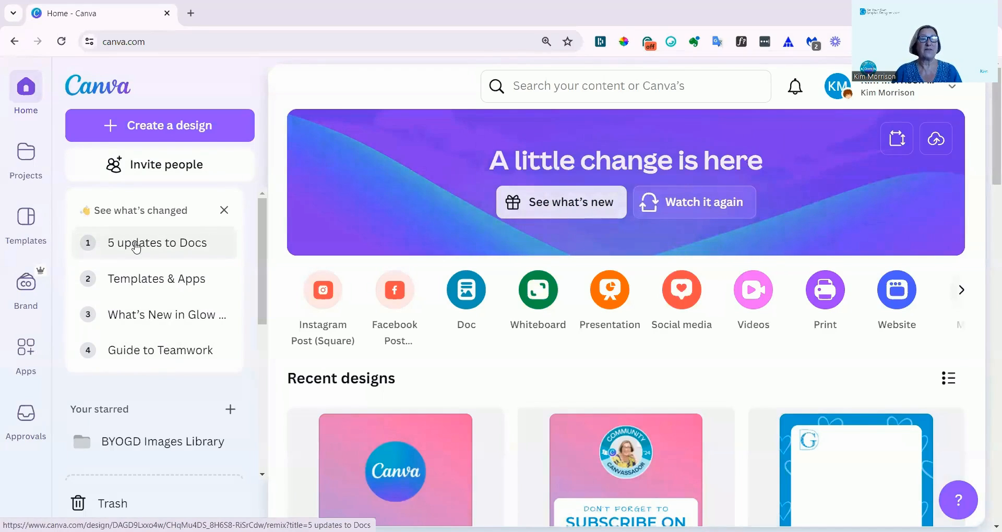
Open the "5 updates to Docs" guide from the list of recent changes on the home page.
{"action": "left_click", "coordinate": [136, 242]}
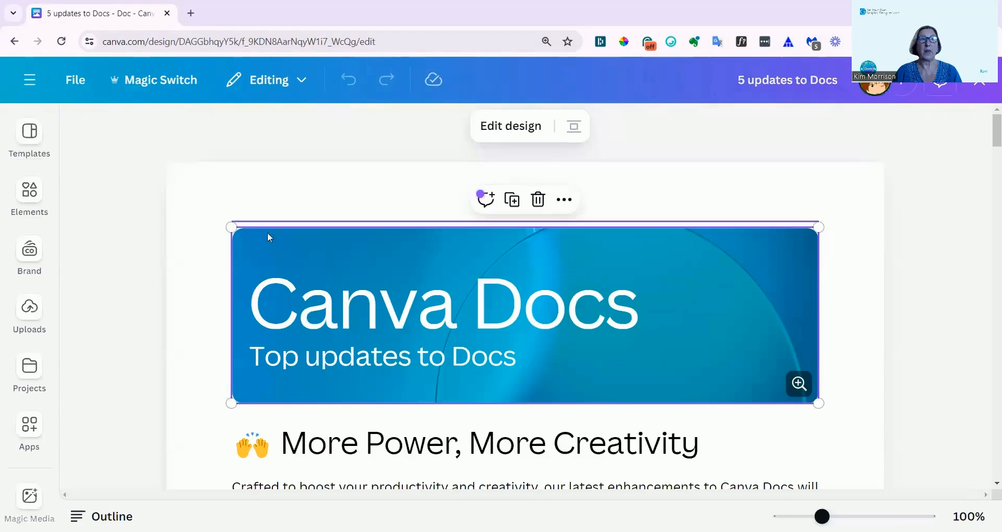
{"action": "scroll", "coordinate": [344, 287], "scroll_direction": "down", "scroll_amount": 2}
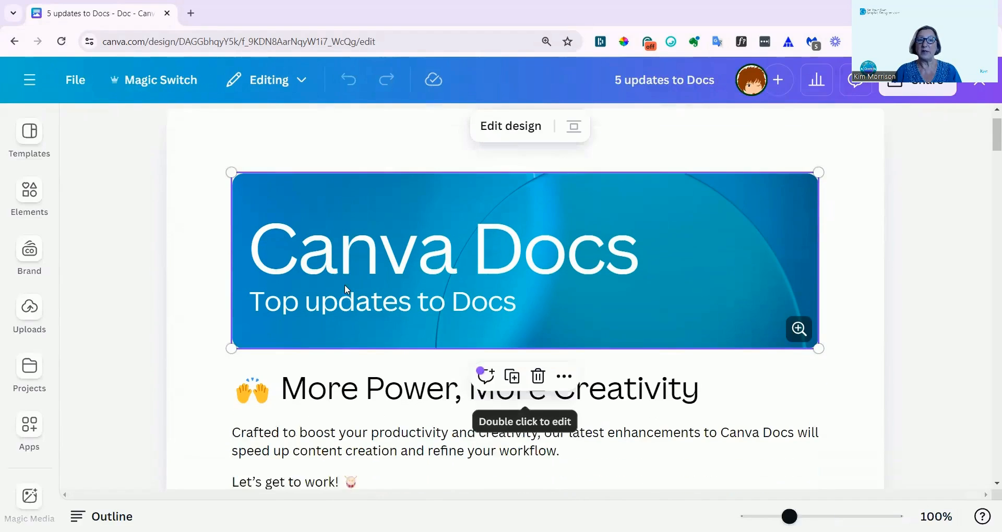
{"action": "scroll", "coordinate": [348, 287], "scroll_direction": "down", "scroll_amount": 6}
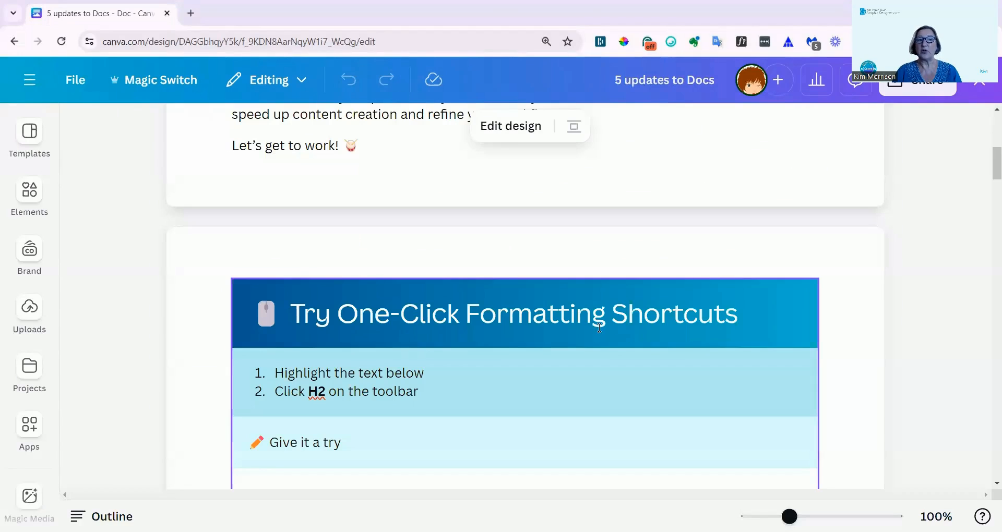
Apply the H2 subheading style to the practice line under "Try One-Click Formatting Shortcuts" and change it to the H1 heading style.
{"action": "scroll", "coordinate": [599, 328], "scroll_direction": "down", "scroll_amount": 1}
{"action": "left_click_drag", "start_coordinate": [577, 429], "coordinate": [240, 440]}
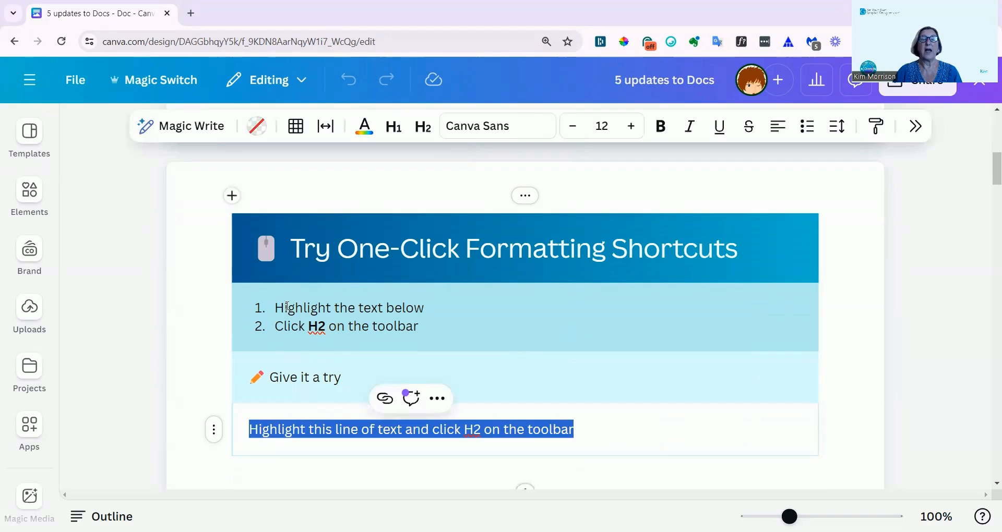
{"action": "left_click", "coordinate": [428, 137]}
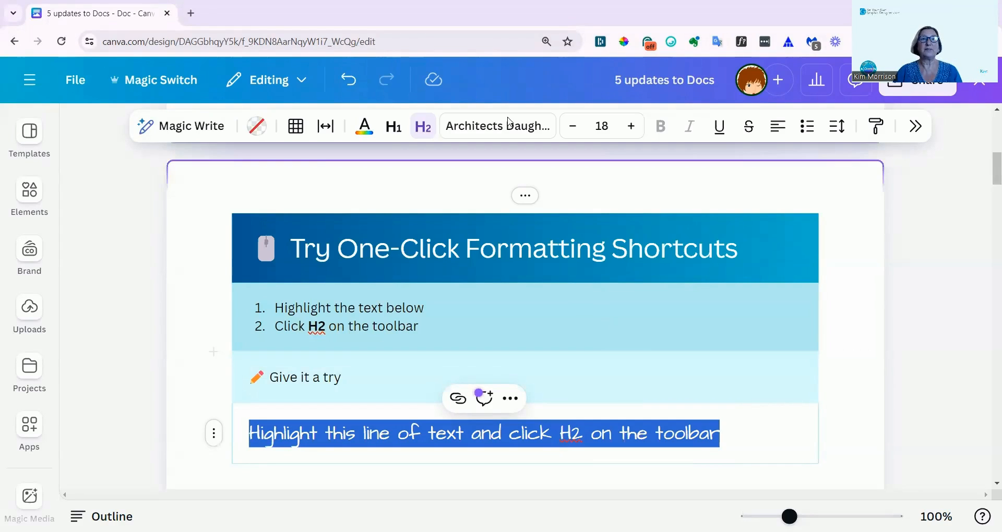
{"action": "left_click", "coordinate": [394, 128]}
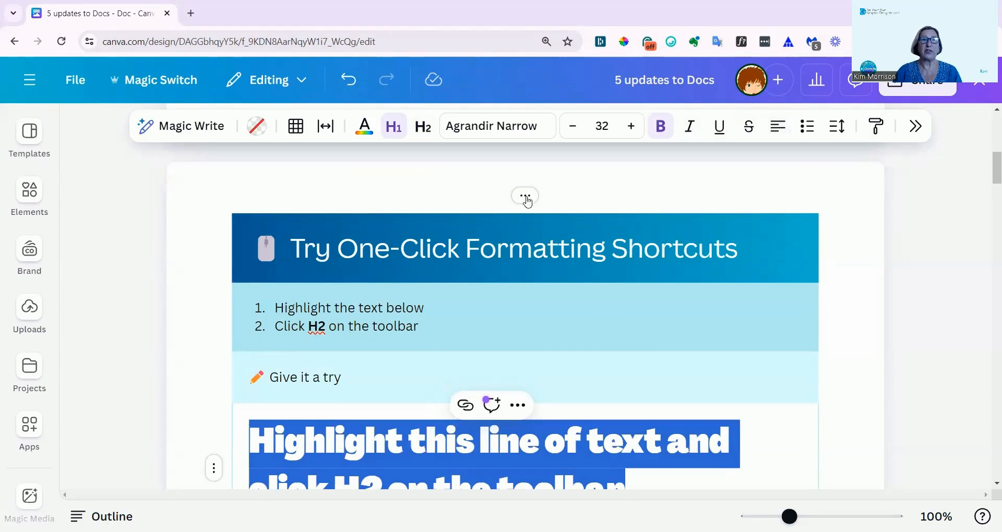
Play the Magic Write demo video above the "Try Magic Write" section.
{"action": "scroll", "coordinate": [442, 298], "scroll_direction": "down", "scroll_amount": 7}
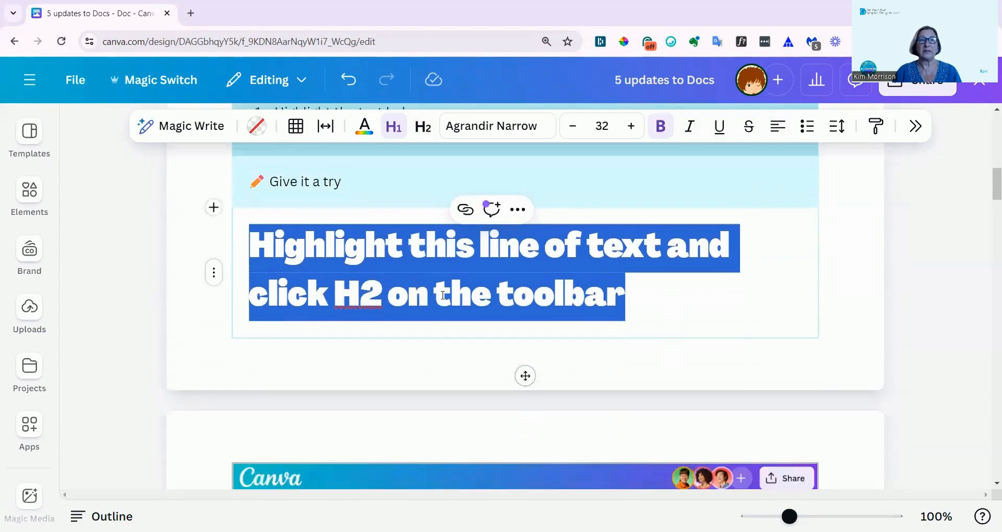
{"action": "scroll", "coordinate": [441, 301], "scroll_direction": "down", "scroll_amount": 2}
{"action": "scroll", "coordinate": [438, 308], "scroll_direction": "down", "scroll_amount": 2}
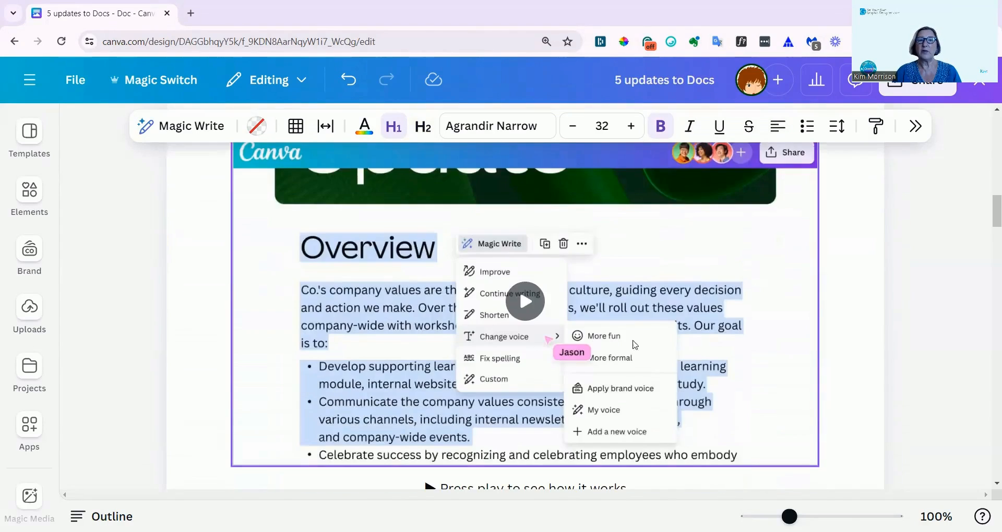
{"action": "scroll", "coordinate": [586, 409], "scroll_direction": "down", "scroll_amount": 2}
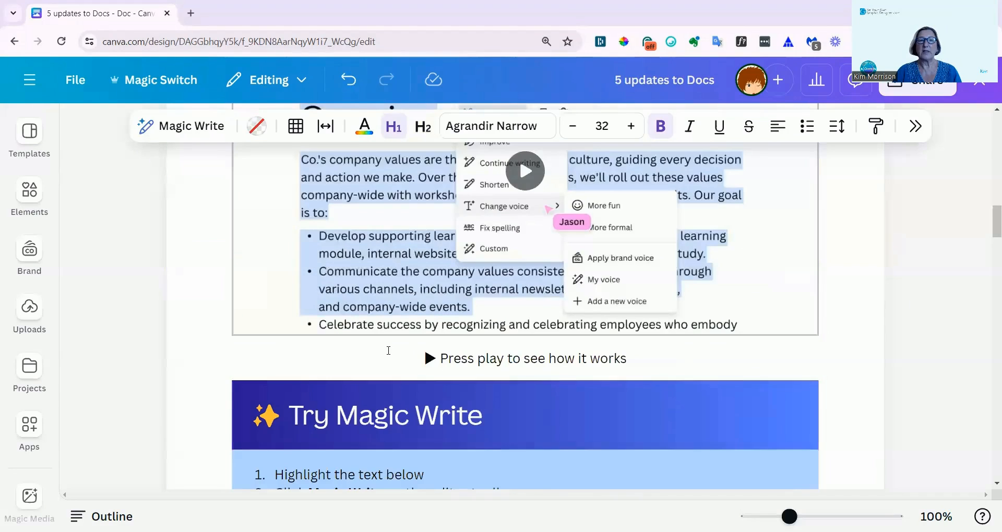
{"action": "scroll", "coordinate": [536, 357], "scroll_direction": "down", "scroll_amount": 4}
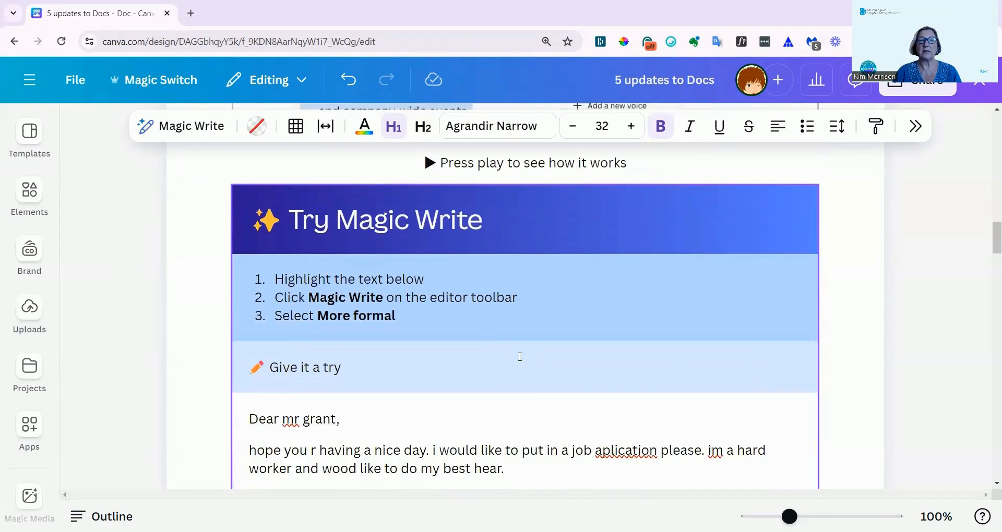
{"action": "scroll", "coordinate": [520, 345], "scroll_direction": "up", "scroll_amount": 6}
{"action": "left_click", "coordinate": [520, 313]}
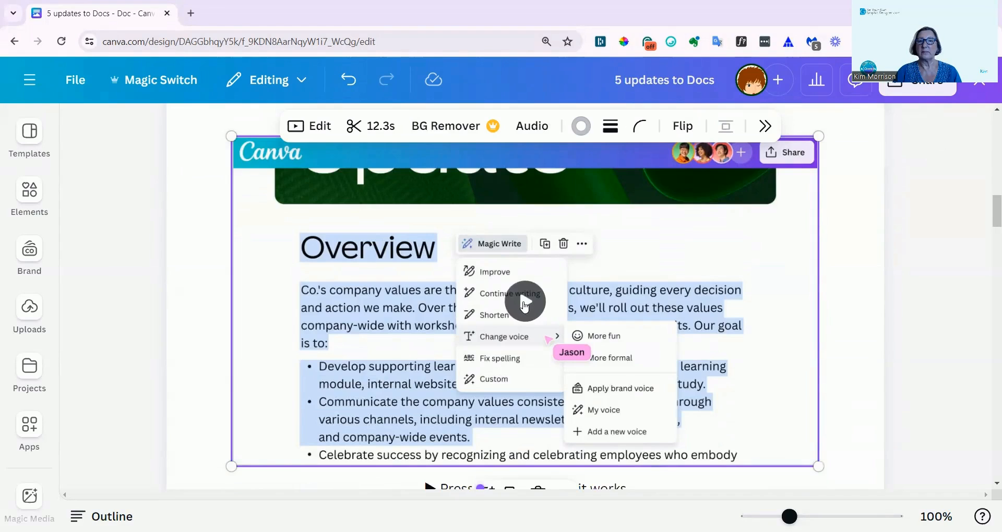
{"action": "left_click", "coordinate": [524, 306]}
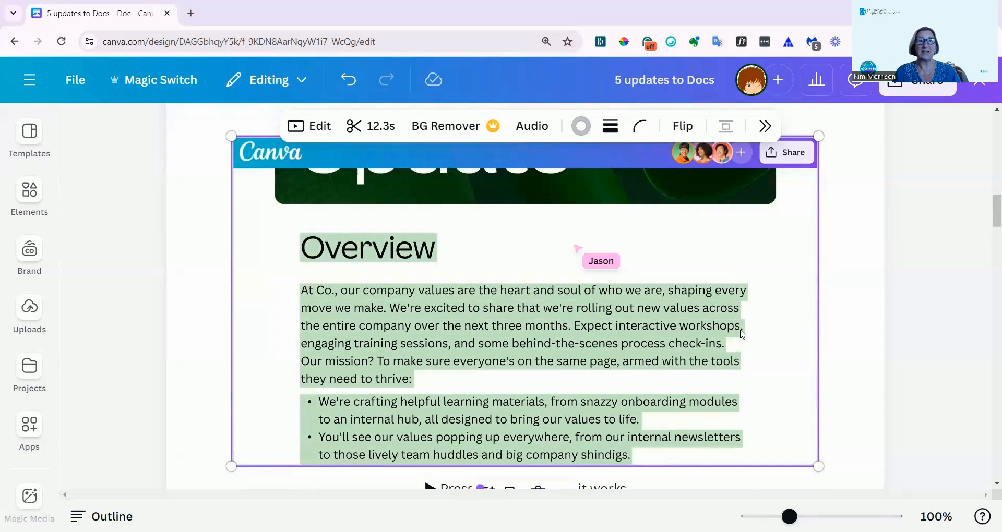
{"action": "left_click", "coordinate": [526, 303]}
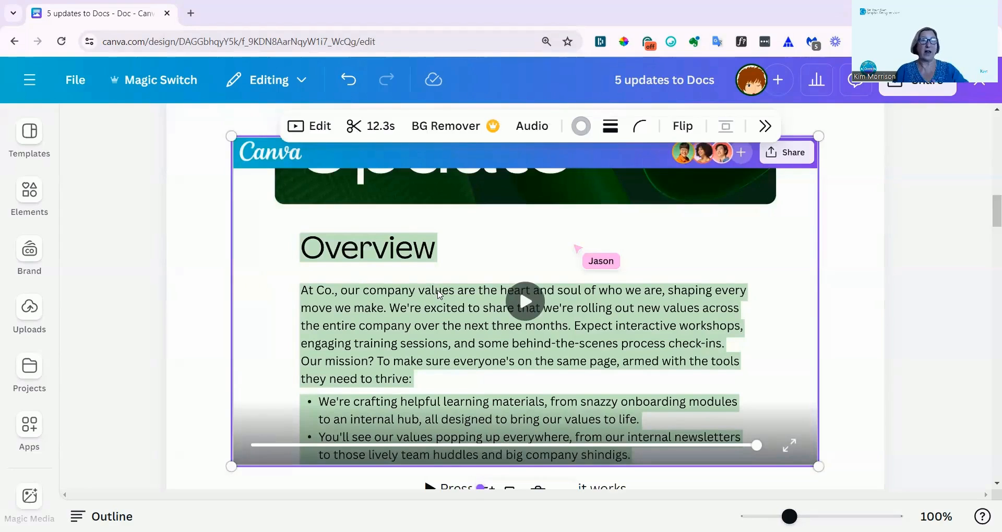
Try to rewrite the whole practice letter under "Try Magic Write" with the More formal option of Magic Write.
{"action": "scroll", "coordinate": [413, 301], "scroll_direction": "down", "scroll_amount": 3}
{"action": "scroll", "coordinate": [411, 300], "scroll_direction": "down", "scroll_amount": 3}
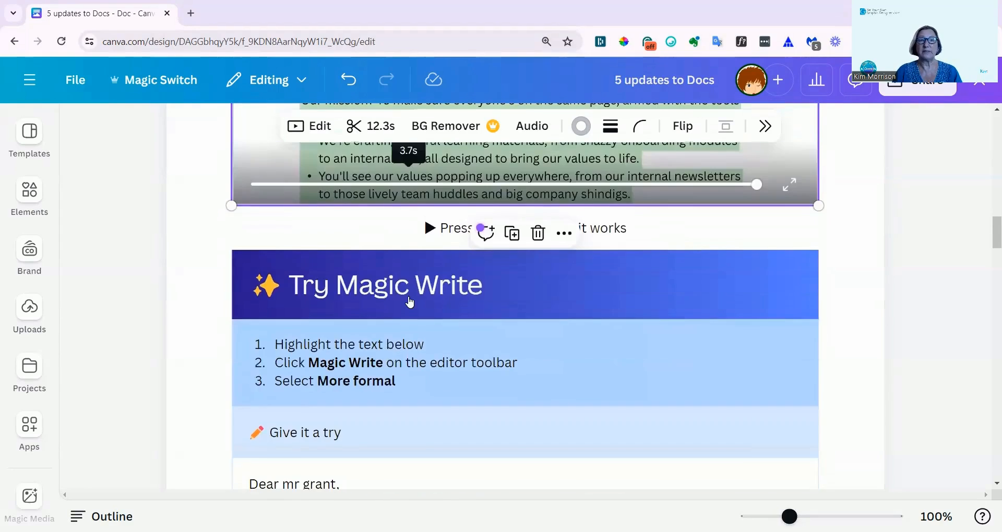
{"action": "scroll", "coordinate": [404, 301], "scroll_direction": "down", "scroll_amount": 2}
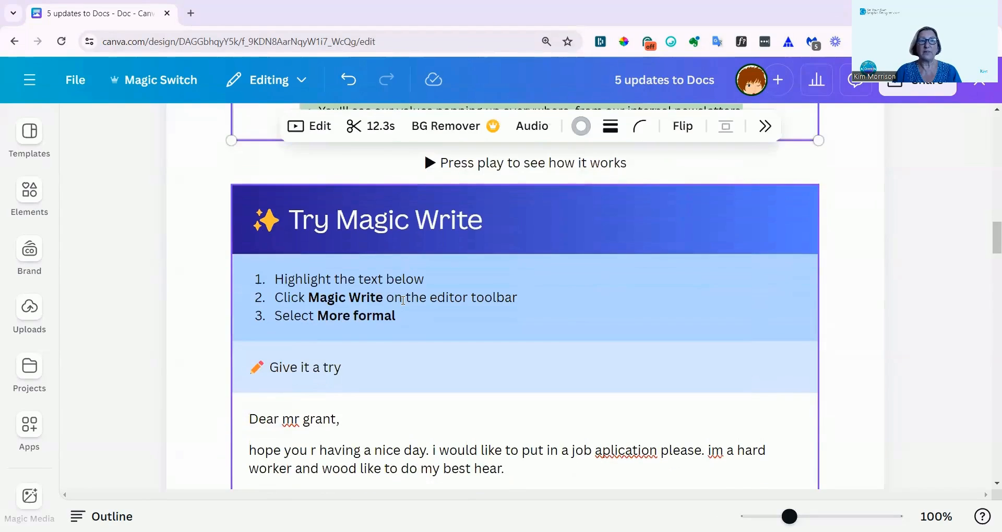
{"action": "scroll", "coordinate": [403, 300], "scroll_direction": "down", "scroll_amount": 2}
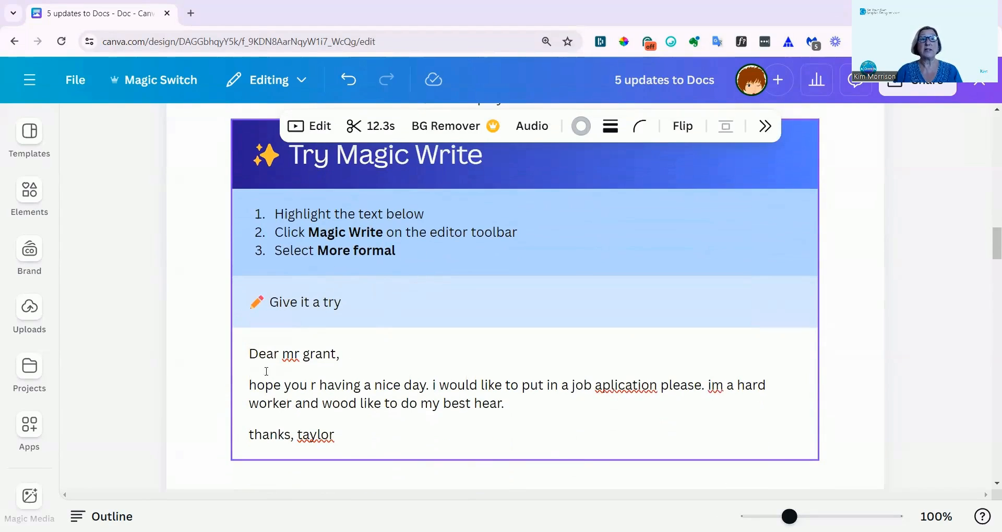
{"action": "left_click_drag", "start_coordinate": [252, 352], "coordinate": [334, 436]}
{"action": "left_click", "coordinate": [172, 127]}
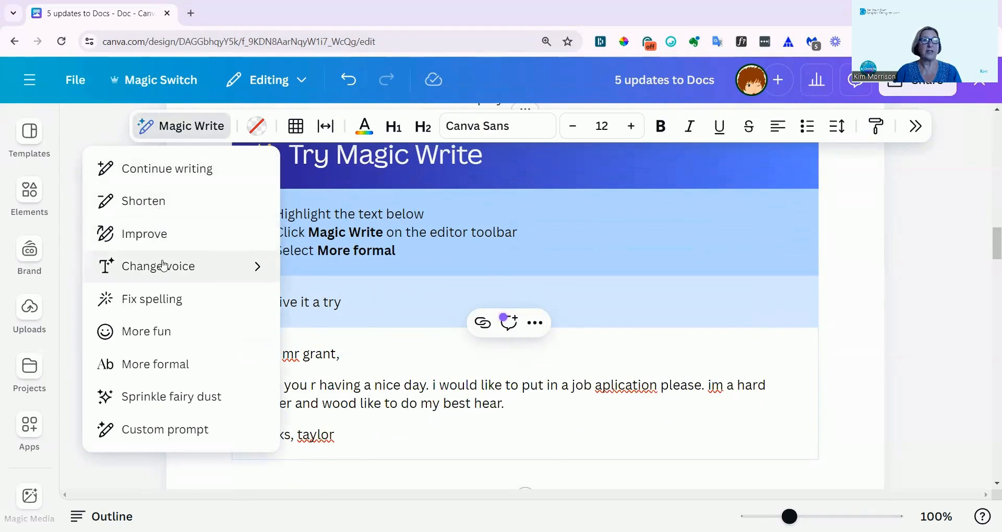
{"action": "mouse_move", "coordinate": [161, 264]}
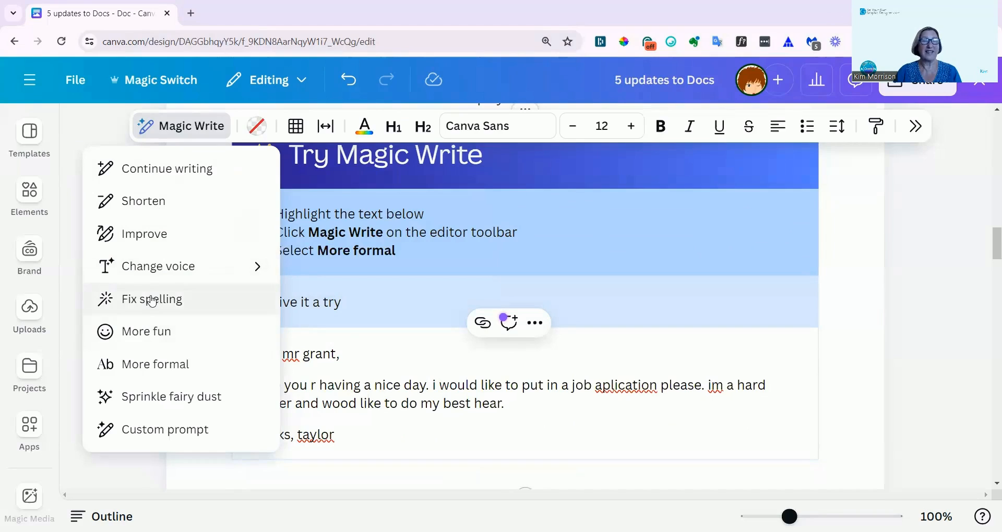
{"action": "left_click", "coordinate": [153, 368]}
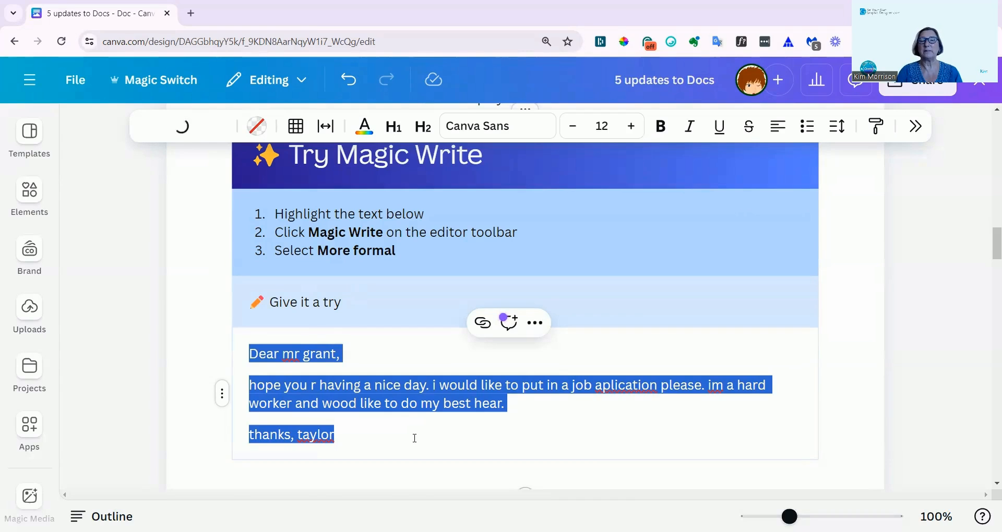
Play the suggesting demo video and look through the "Try Suggestion Mode" exercise below it.
{"action": "scroll", "coordinate": [414, 439], "scroll_direction": "down", "scroll_amount": 6}
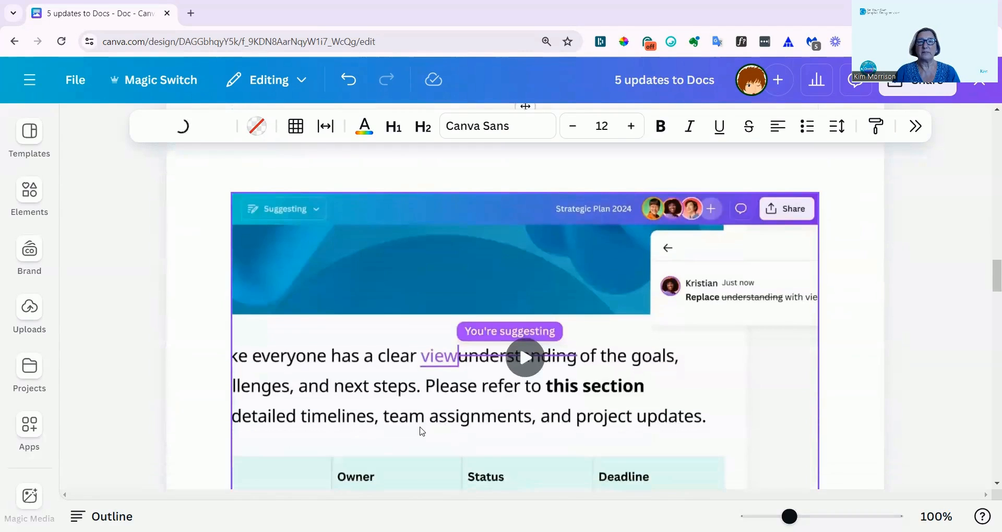
{"action": "scroll", "coordinate": [418, 431], "scroll_direction": "up", "scroll_amount": 4}
{"action": "scroll", "coordinate": [425, 409], "scroll_direction": "down", "scroll_amount": 4}
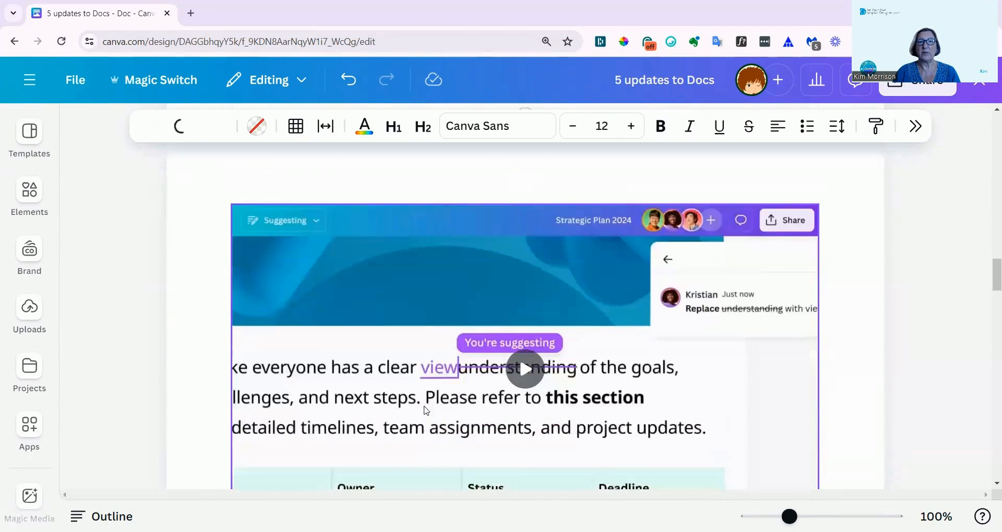
{"action": "scroll", "coordinate": [631, 376], "scroll_direction": "down", "scroll_amount": 2}
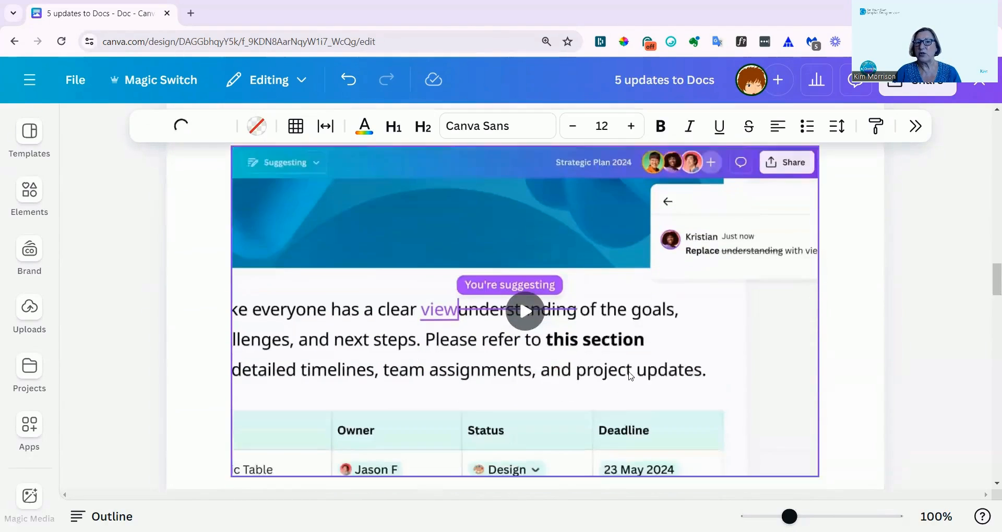
{"action": "left_click", "coordinate": [527, 296]}
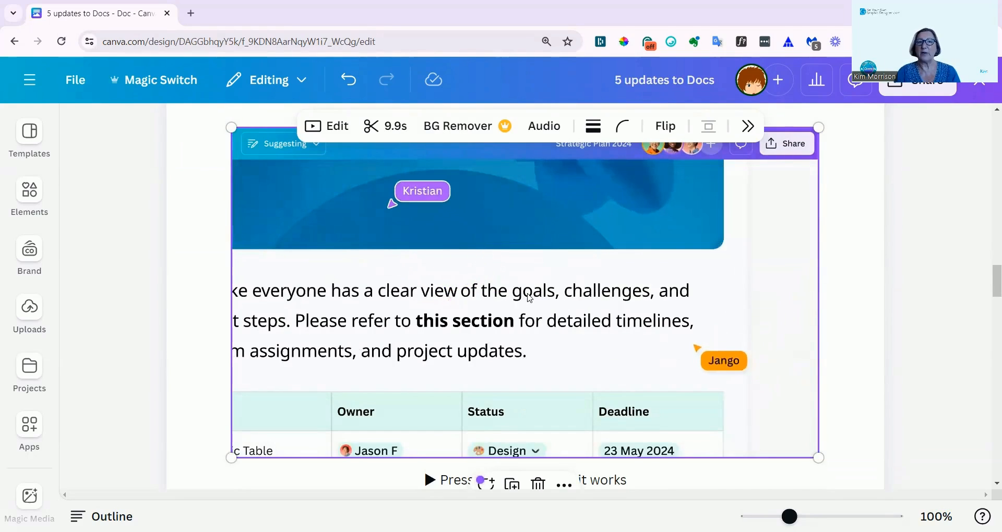
{"action": "left_click", "coordinate": [530, 298]}
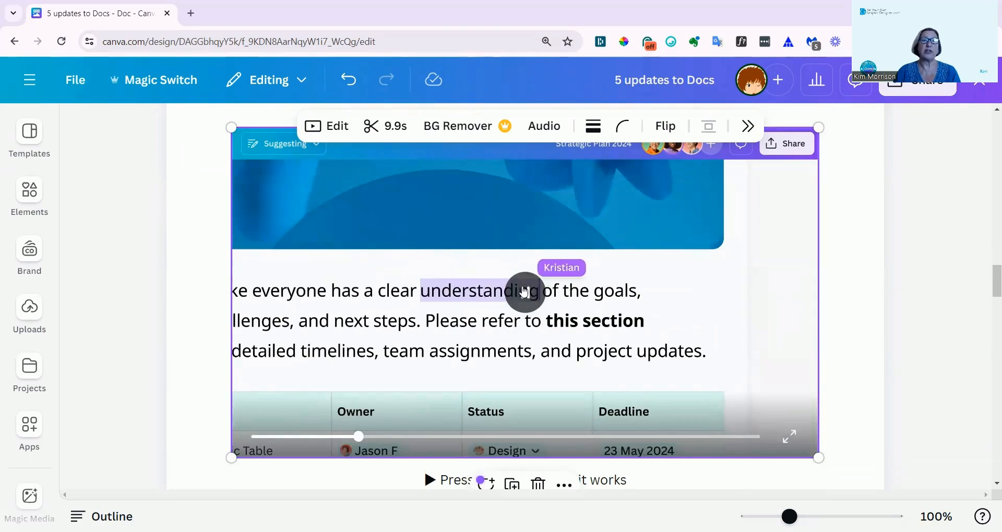
{"action": "left_click", "coordinate": [524, 292]}
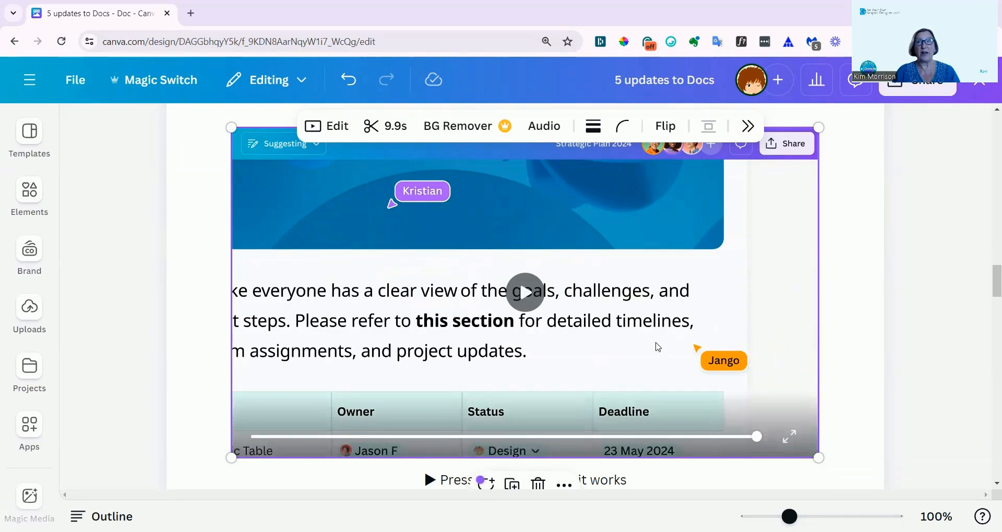
{"action": "scroll", "coordinate": [628, 347], "scroll_direction": "down", "scroll_amount": 5}
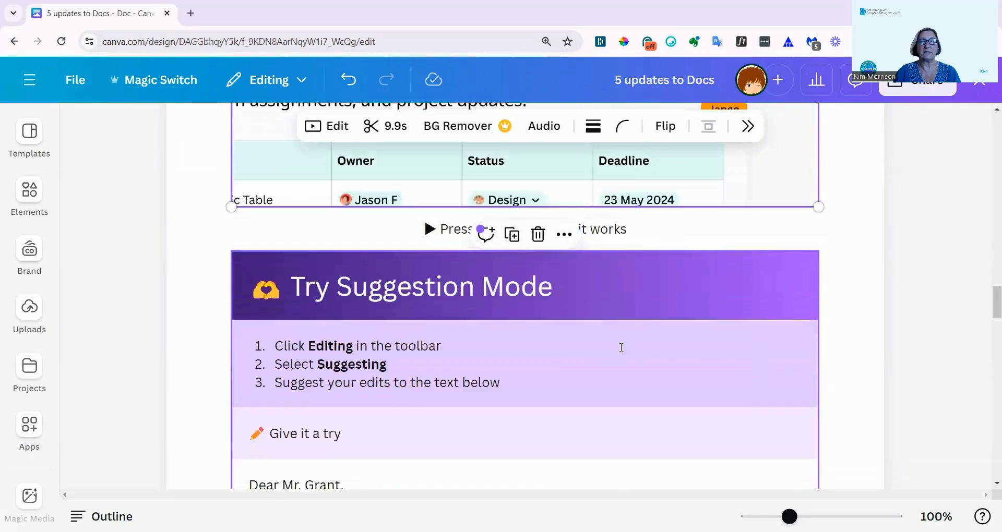
{"action": "scroll", "coordinate": [622, 349], "scroll_direction": "down", "scroll_amount": 2}
{"action": "scroll", "coordinate": [622, 351], "scroll_direction": "down", "scroll_amount": 1}
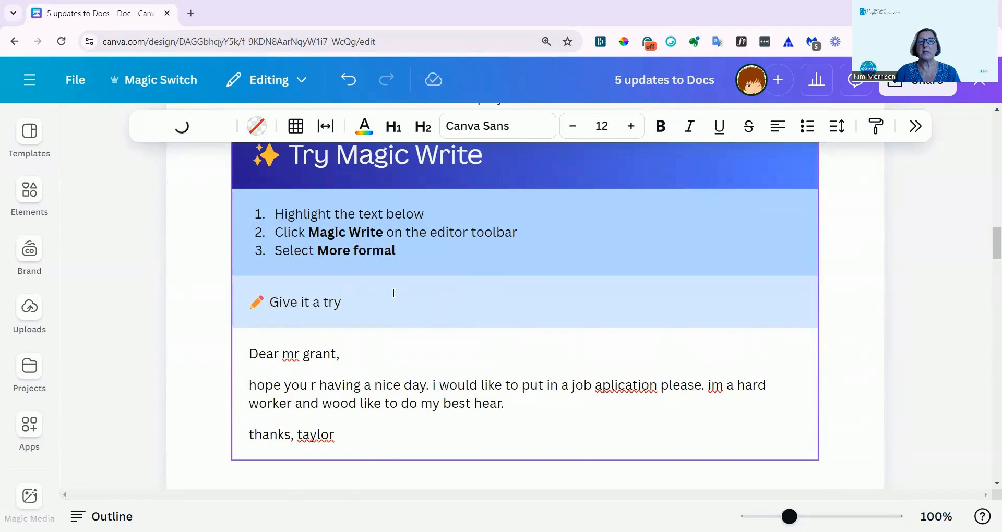
Reload the document and rewrite the practice letter under "Try Magic Write" with the More formal option of Magic Write.
{"action": "scroll", "coordinate": [390, 305], "scroll_direction": "down", "scroll_amount": 6}
{"action": "scroll", "coordinate": [392, 312], "scroll_direction": "down", "scroll_amount": 10}
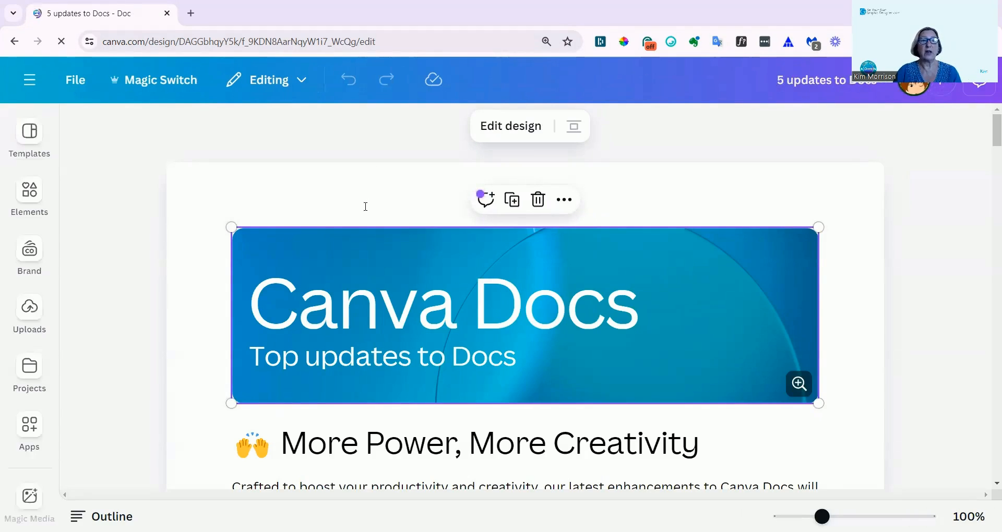
{"action": "scroll", "coordinate": [344, 226], "scroll_direction": "down", "scroll_amount": 4}
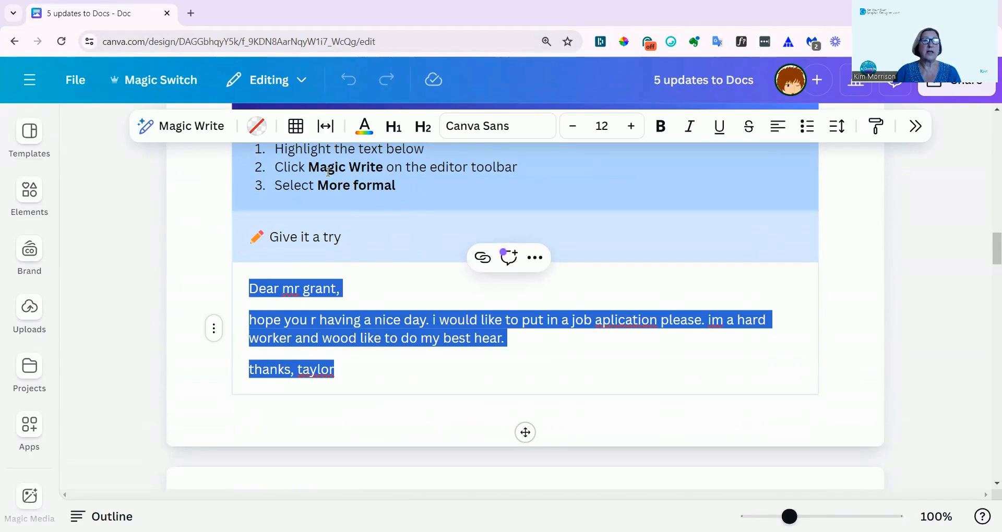
{"action": "left_click", "coordinate": [192, 131]}
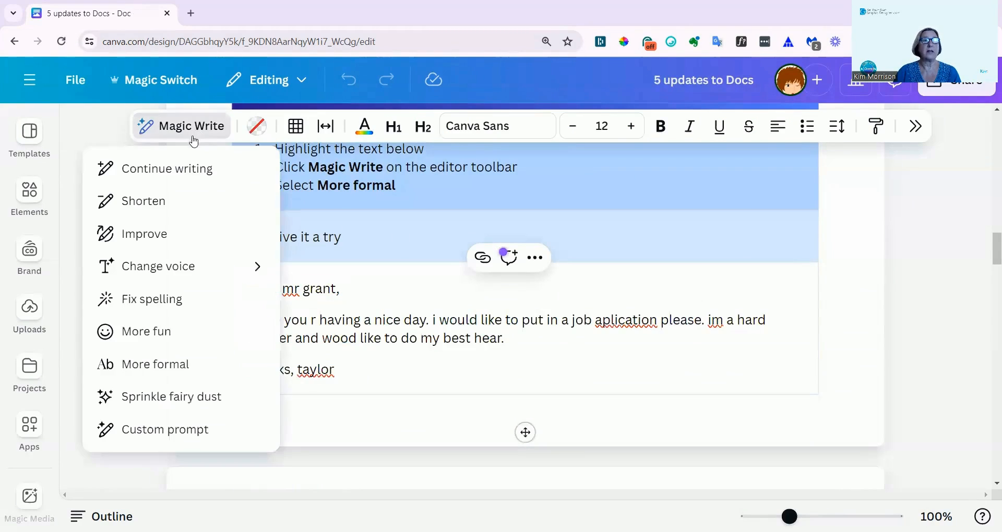
{"action": "left_click", "coordinate": [152, 372]}
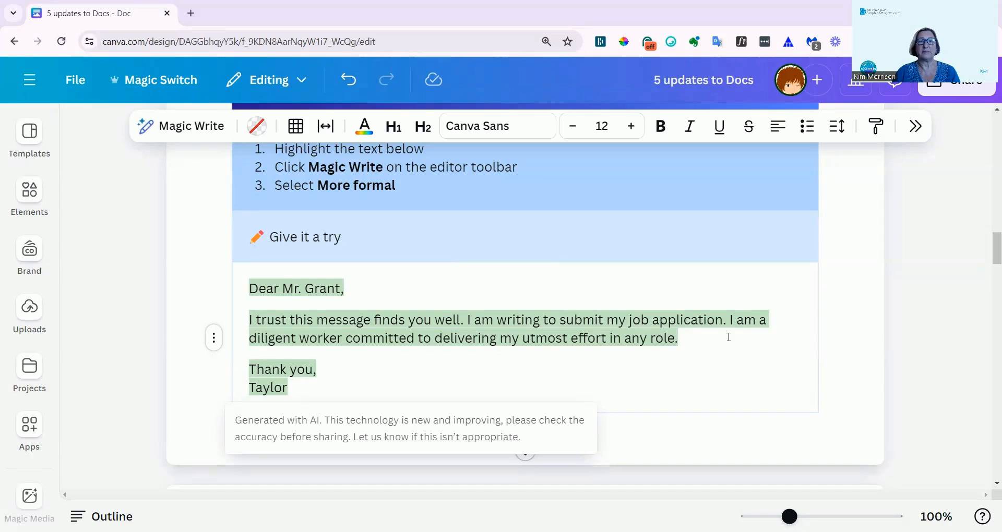
Go to the "Try Suggestion Mode" exercise and switch the document from Editing to Suggesting mode.
{"action": "scroll", "coordinate": [519, 358], "scroll_direction": "down", "scroll_amount": 7}
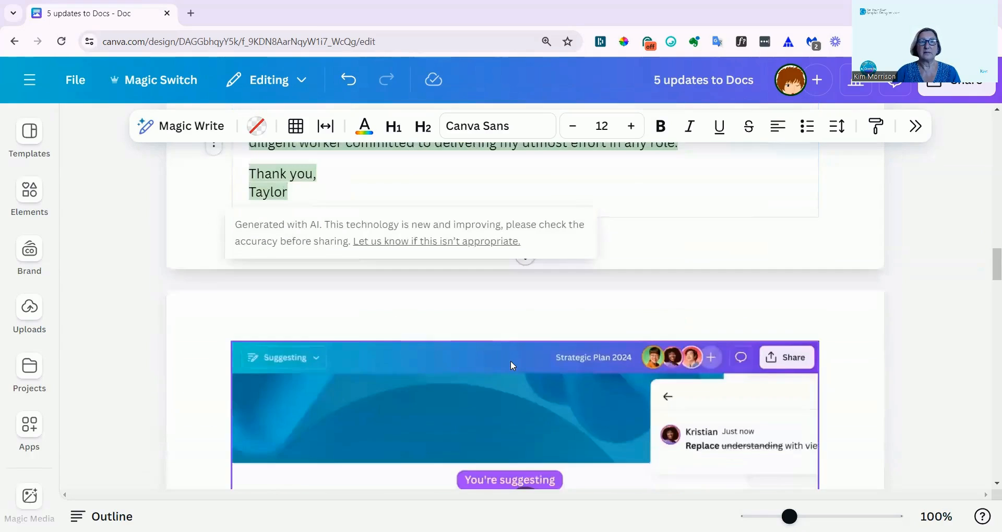
{"action": "scroll", "coordinate": [509, 366], "scroll_direction": "down", "scroll_amount": 7}
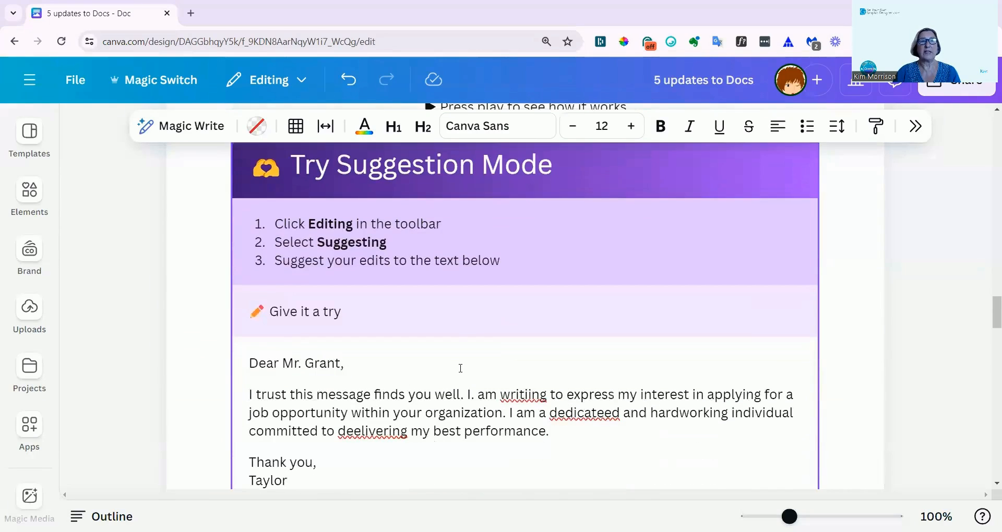
{"action": "scroll", "coordinate": [454, 369], "scroll_direction": "down", "scroll_amount": 1}
{"action": "scroll", "coordinate": [363, 234], "scroll_direction": "up", "scroll_amount": 1}
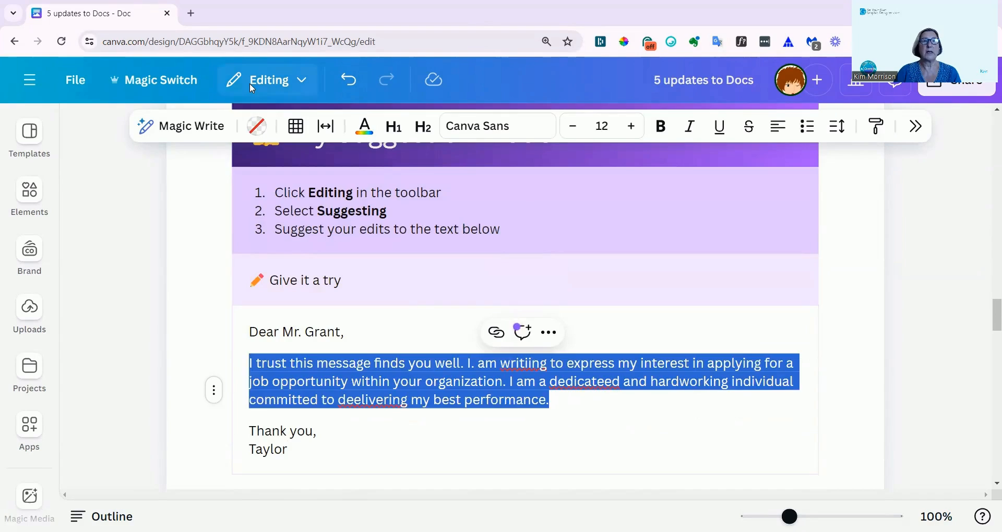
{"action": "left_click", "coordinate": [253, 82]}
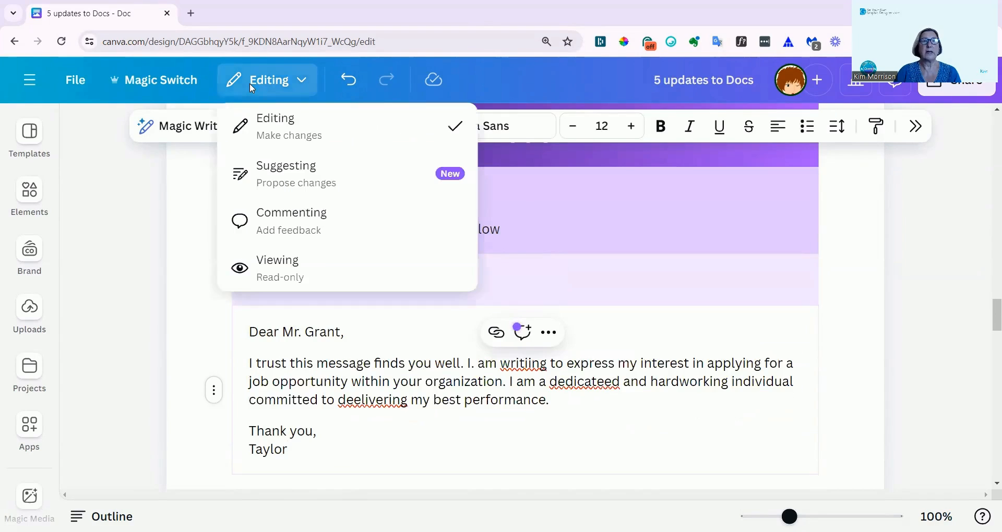
{"action": "left_click", "coordinate": [297, 179]}
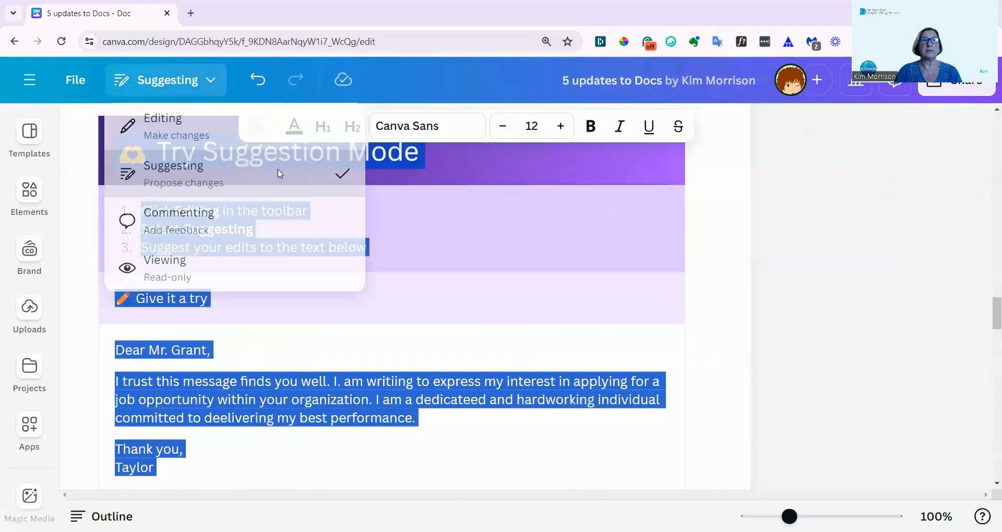
In the "Try Suggestion Mode" practice letter, suggest replacing "I. am writiing" with "I am writing".
{"action": "left_click", "coordinate": [173, 164]}
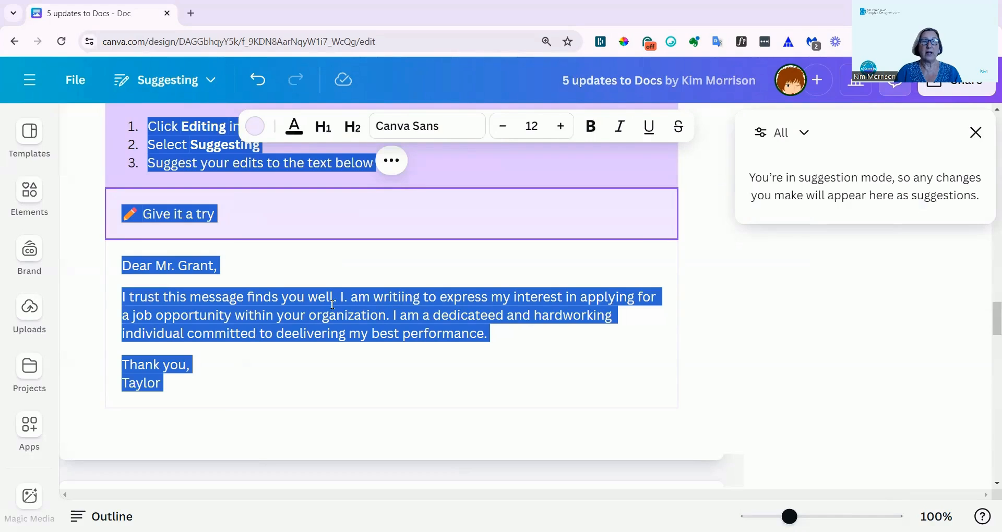
{"action": "left_click_drag", "start_coordinate": [340, 296], "coordinate": [422, 294]}
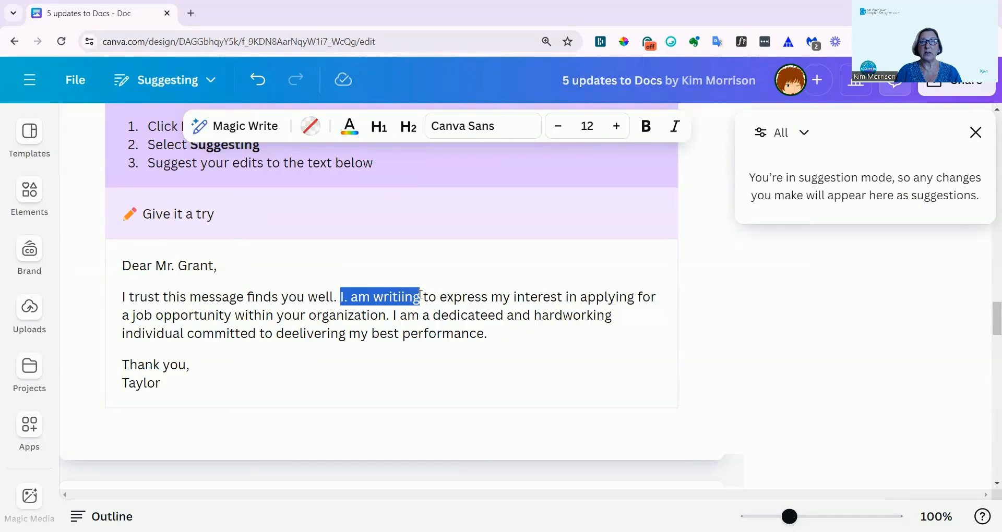
{"action": "type", "text": "I"}
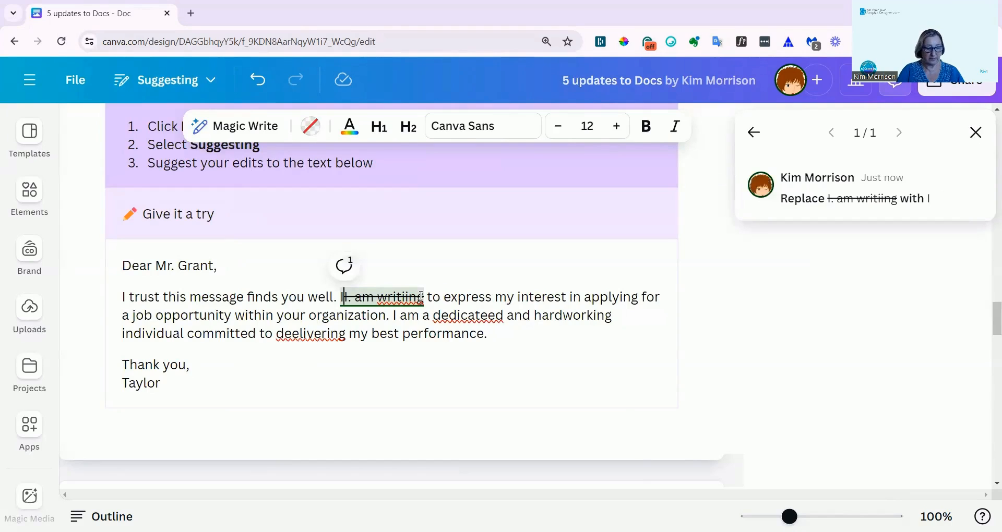
{"action": "type", "text": " am "}
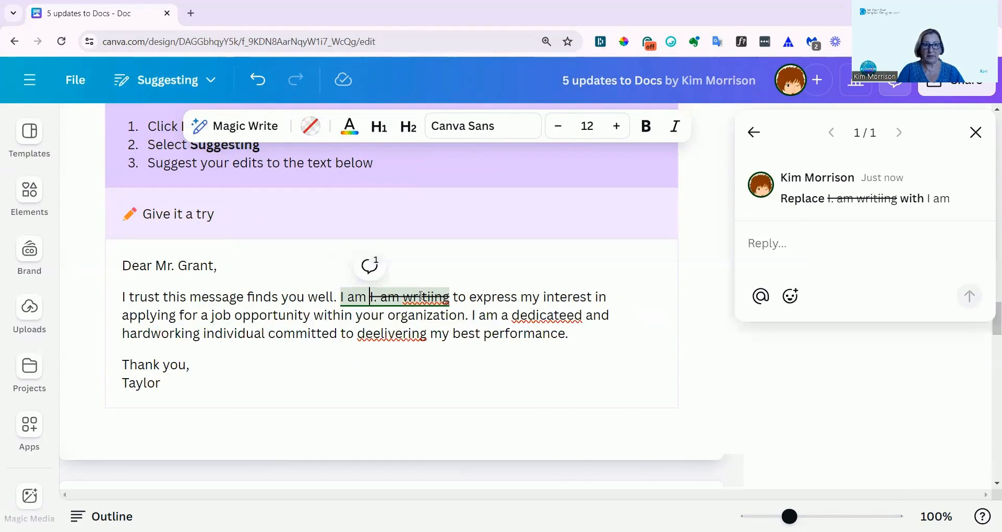
{"action": "type", "text": "writing"}
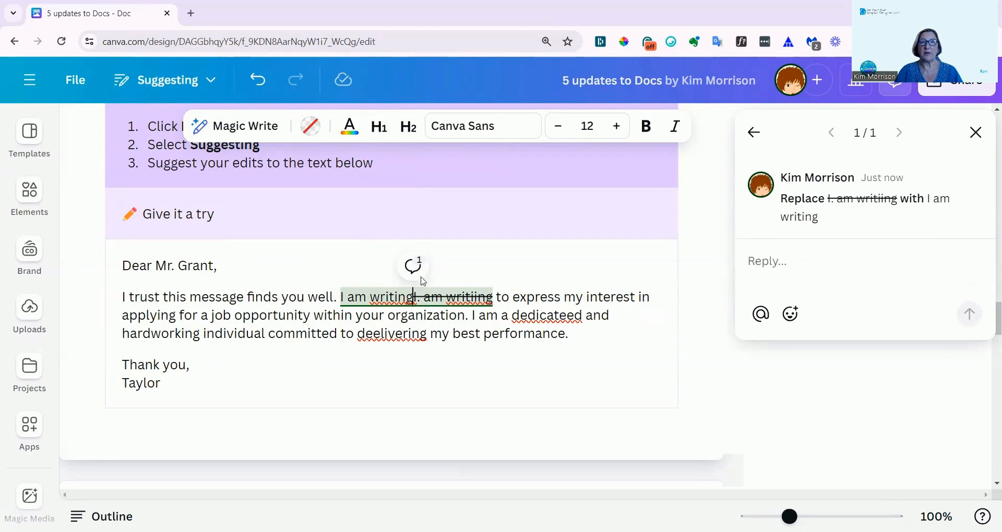
{"action": "left_click", "coordinate": [572, 342]}
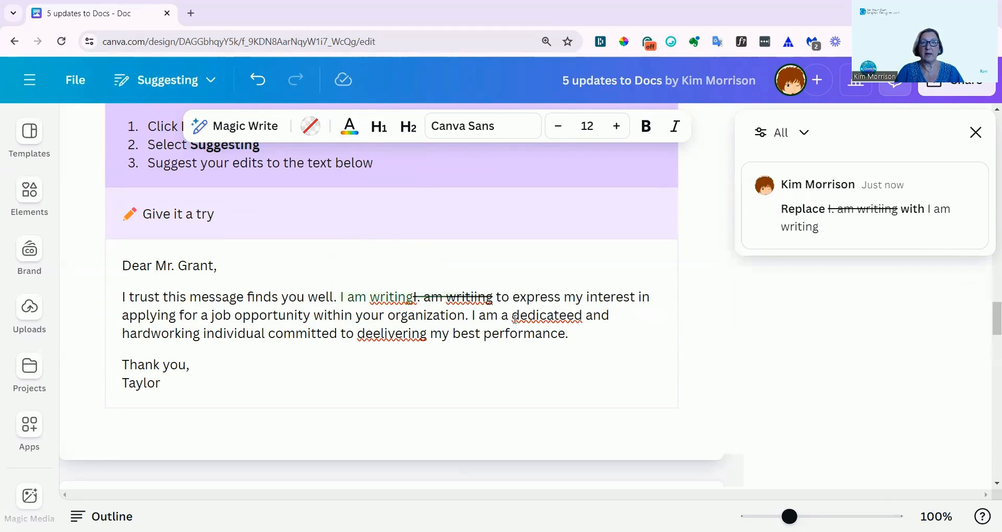
Suggest replacing "dedicateed" with "dedicated" and "deelivering" with "delivering" in the practice letter.
{"action": "left_click_drag", "start_coordinate": [524, 317], "coordinate": [585, 318]}
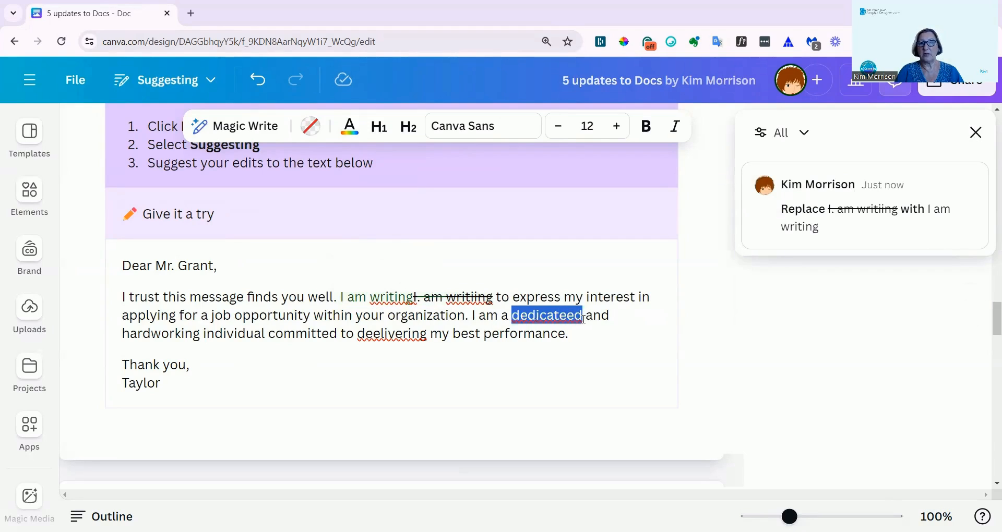
{"action": "type", "text": "dedicated dedicatee"}
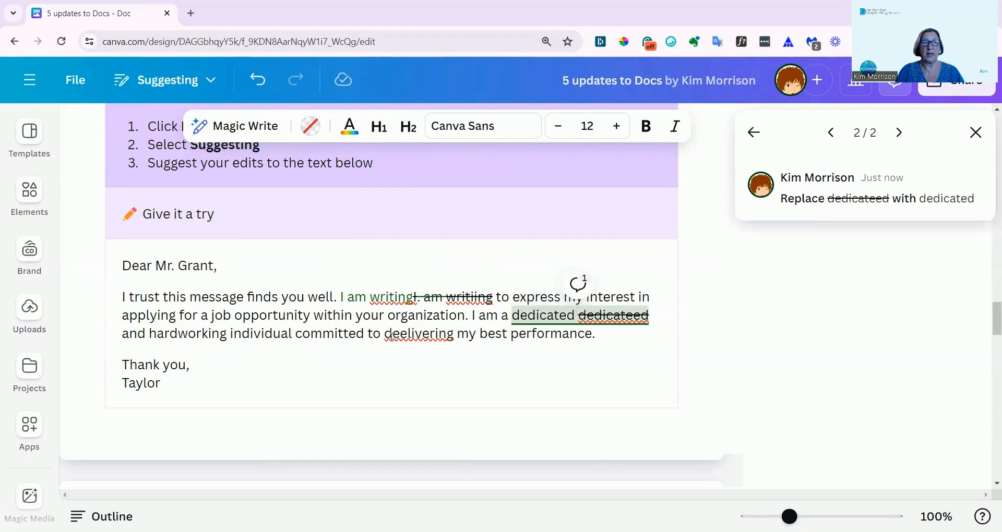
{"action": "left_click_drag", "start_coordinate": [385, 336], "coordinate": [458, 342]}
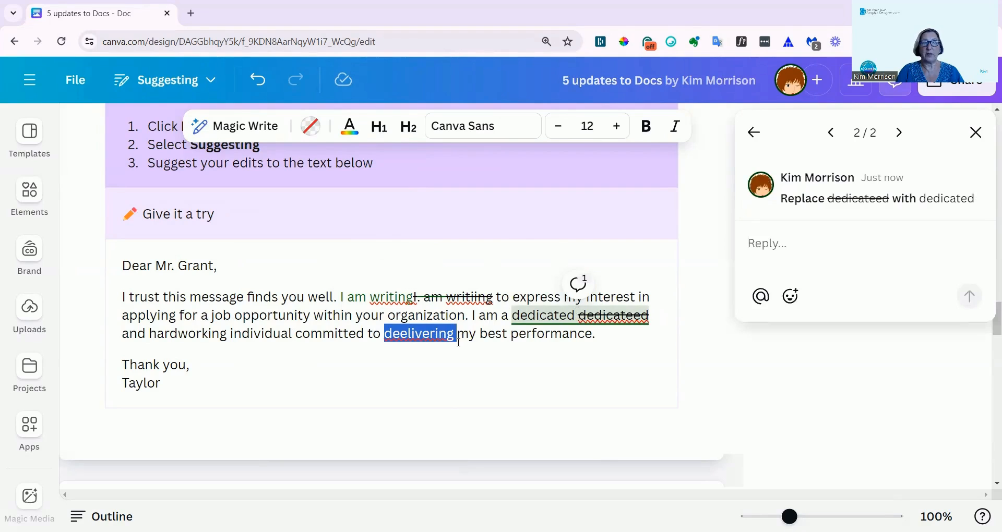
{"action": "type", "text": "deli"}
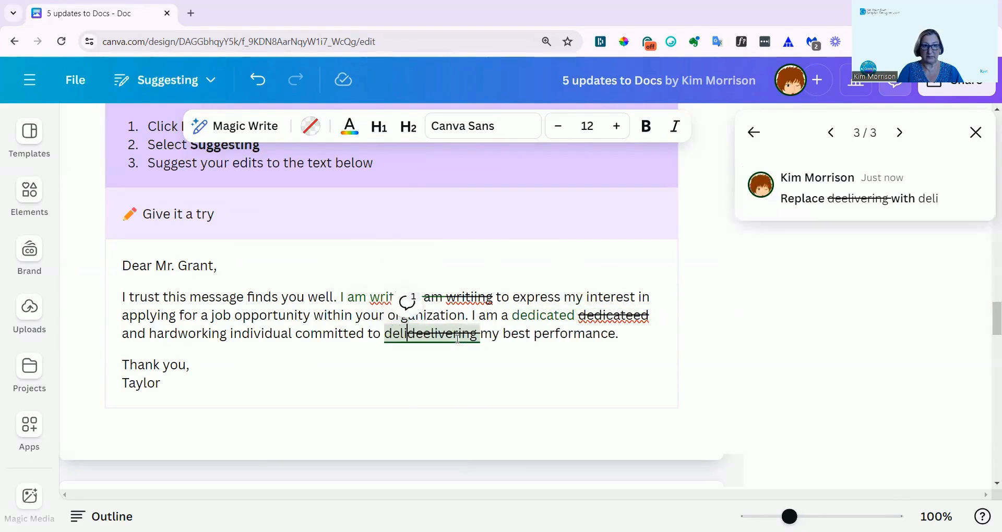
{"action": "type", "text": "verinhg"}
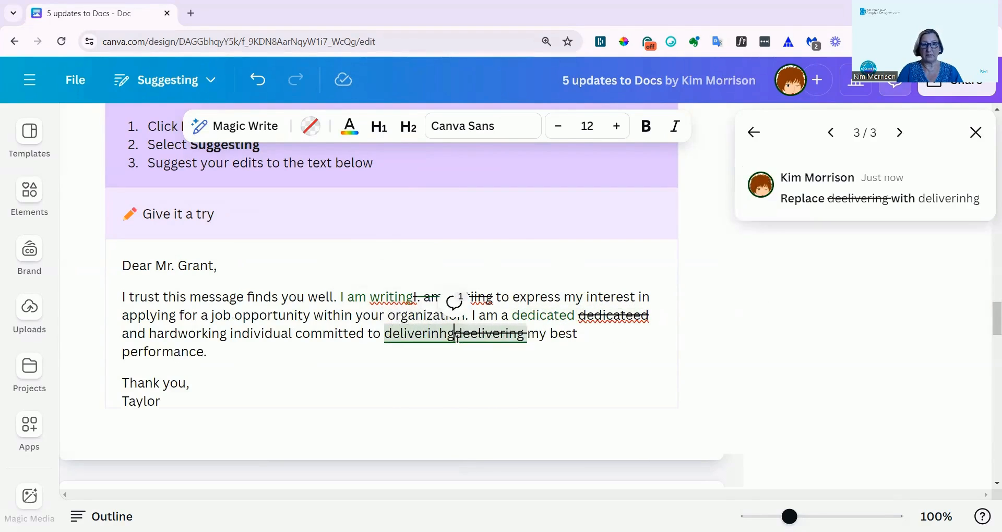
{"action": "key", "text": "BackSpace"}
{"action": "key", "text": "BackSpace"}
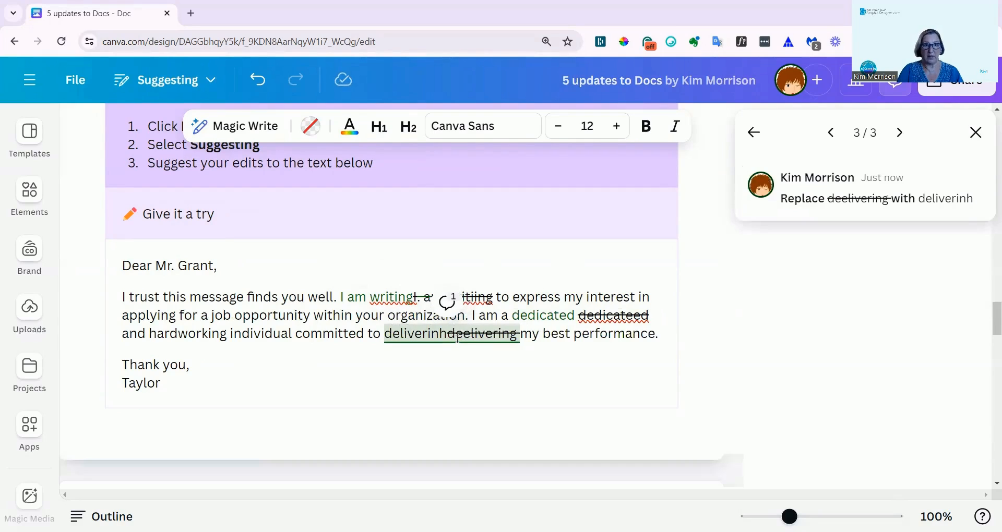
{"action": "type", "text": "g"}
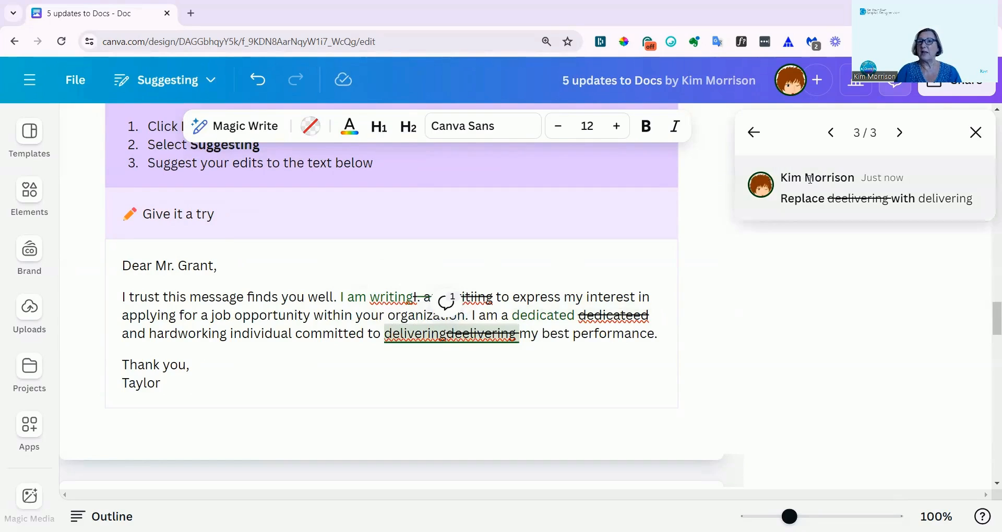
{"action": "left_click", "coordinate": [938, 212]}
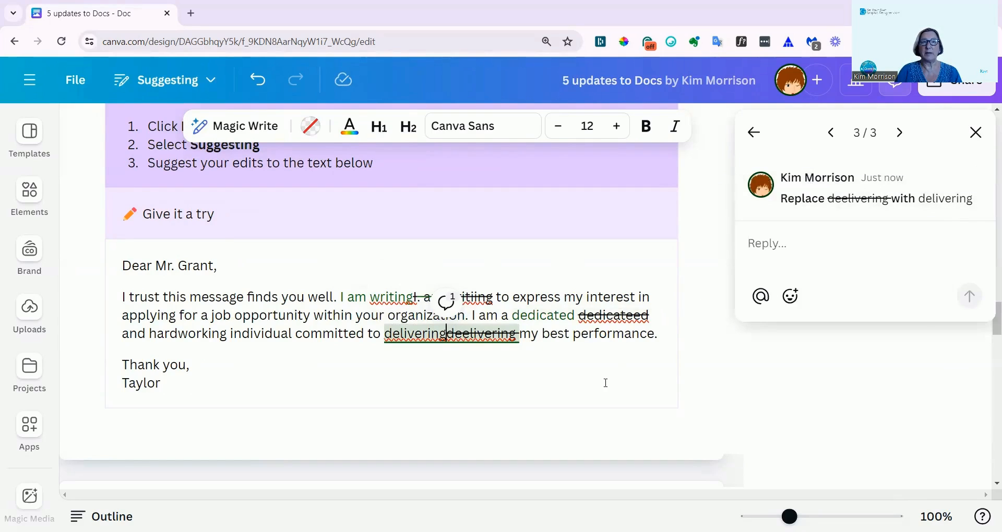
{"action": "left_click", "coordinate": [579, 385]}
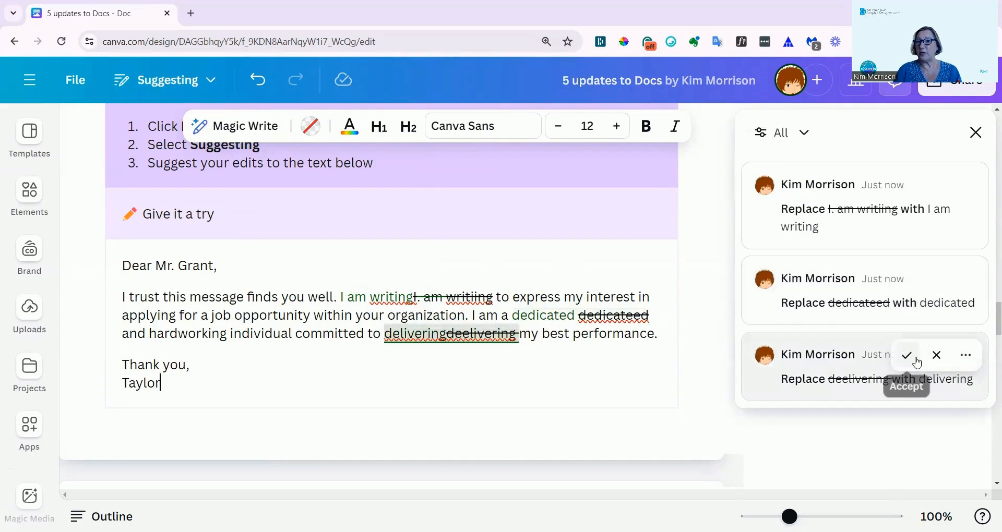
Accept all the suggested corrections in the practice letter, starting with "delivering".
{"action": "left_click", "coordinate": [965, 356]}
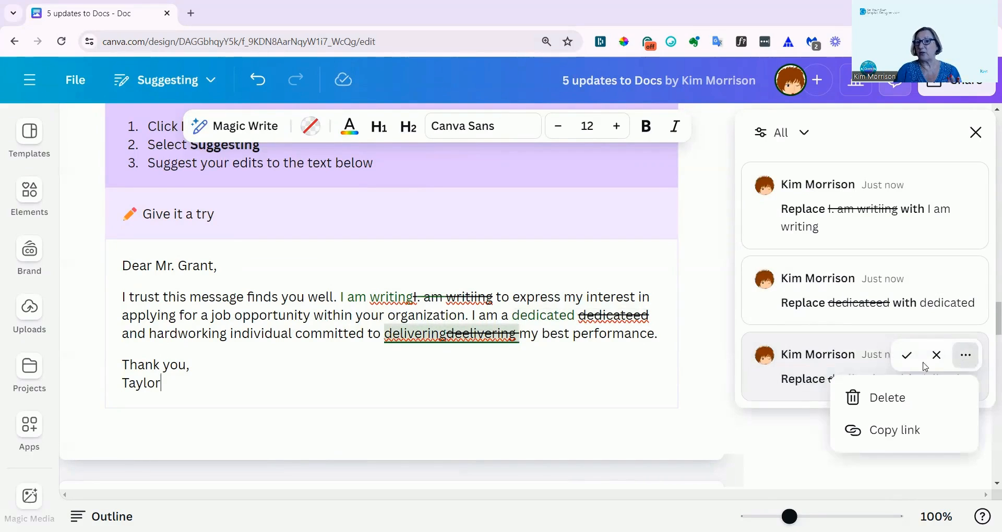
{"action": "left_click", "coordinate": [907, 356]}
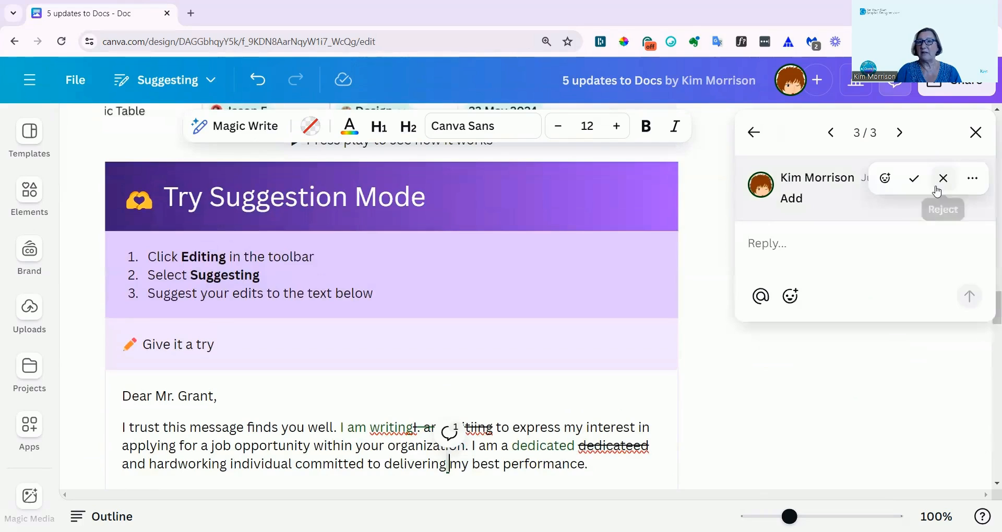
{"action": "left_click", "coordinate": [911, 179]}
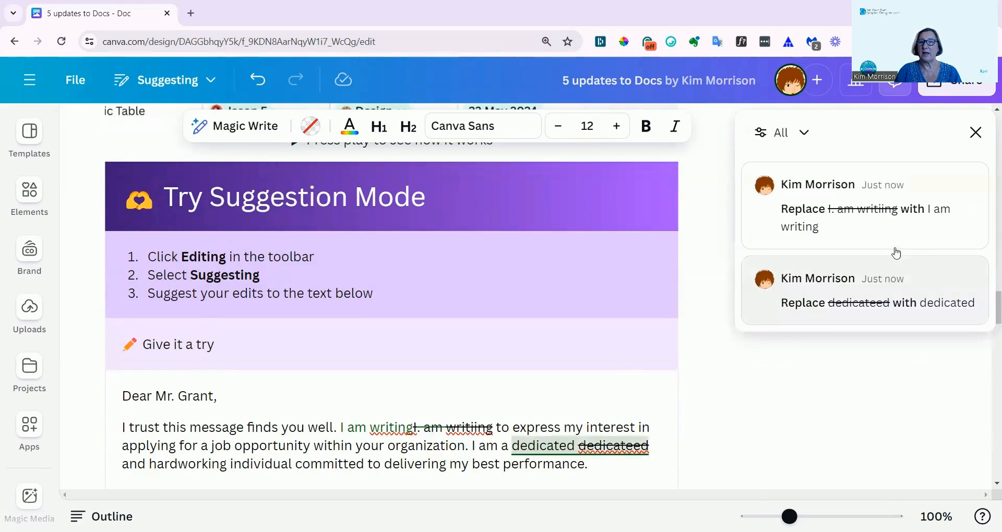
{"action": "mouse_move", "coordinate": [911, 243]}
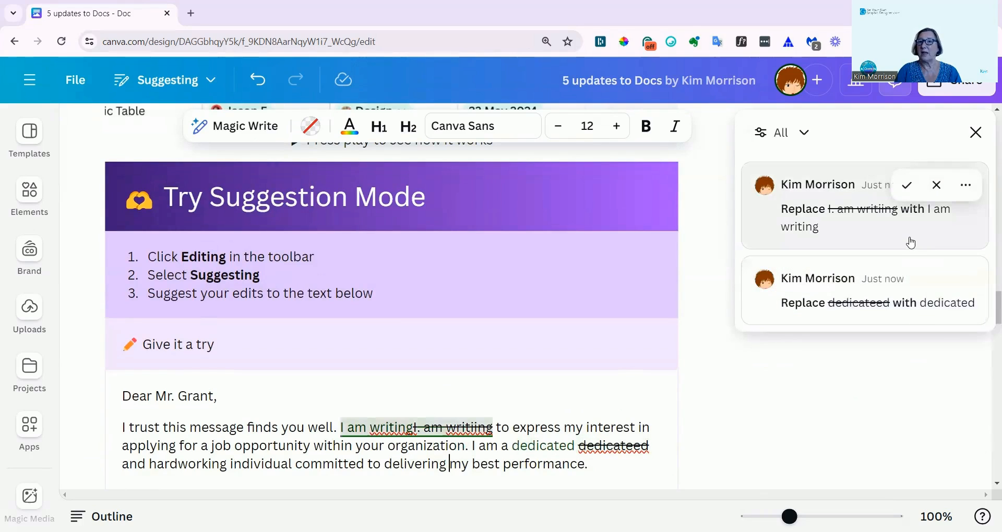
{"action": "left_click", "coordinate": [906, 186]}
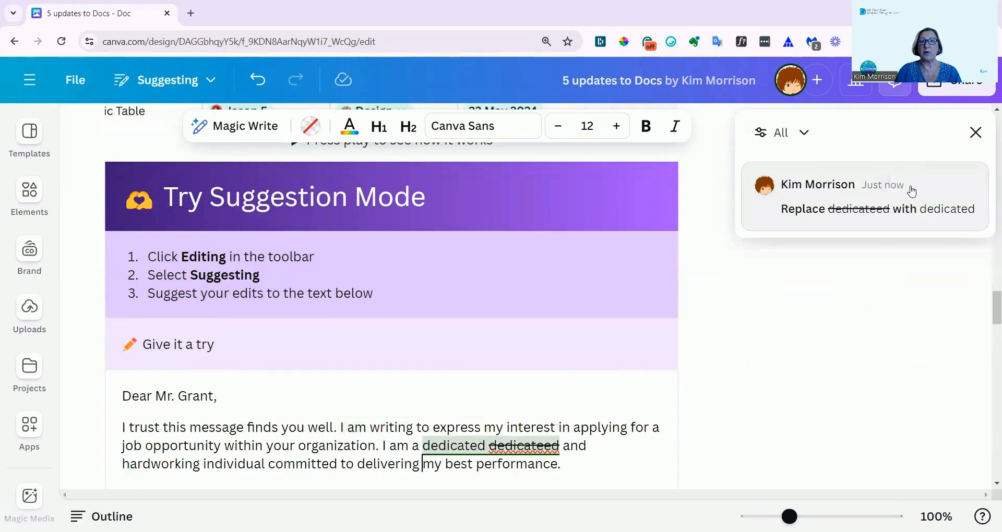
{"action": "left_click", "coordinate": [907, 186]}
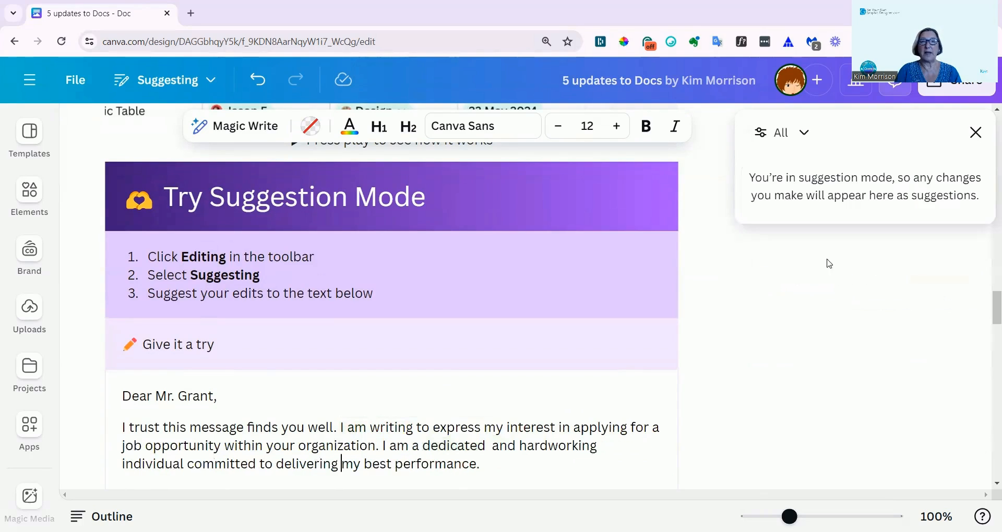
Insert a page break below the "Try Page Breaks" table, before the "Click here" line.
{"action": "scroll", "coordinate": [462, 389], "scroll_direction": "down", "scroll_amount": 9}
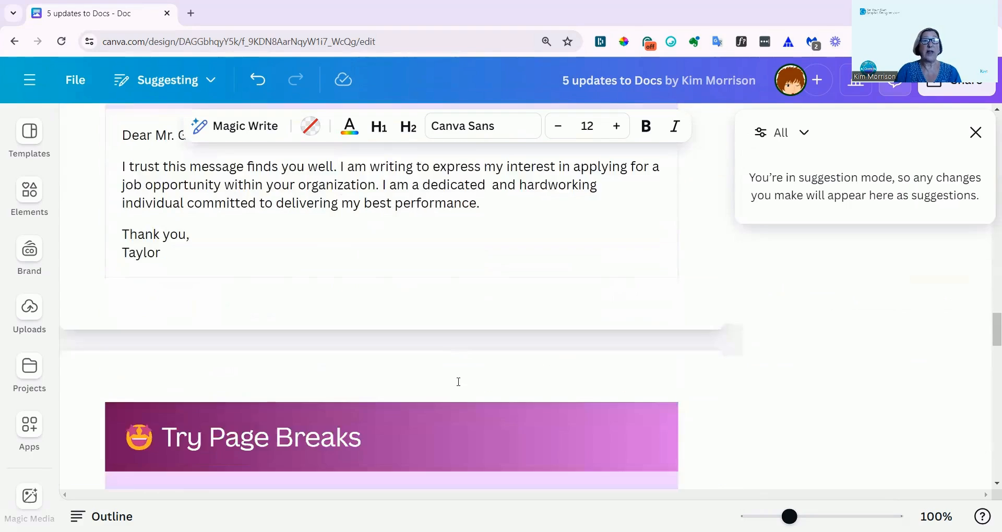
{"action": "scroll", "coordinate": [459, 375], "scroll_direction": "down", "scroll_amount": 1}
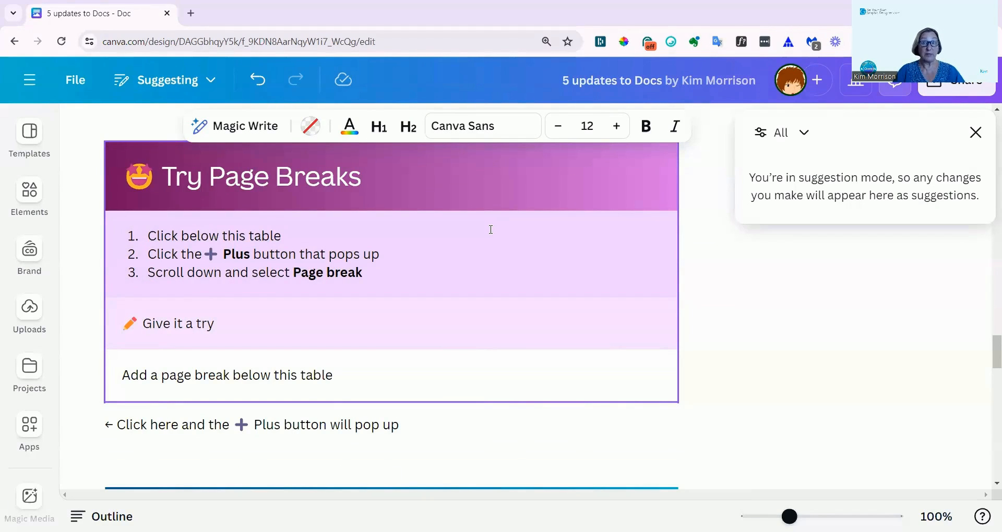
{"action": "scroll", "coordinate": [317, 302], "scroll_direction": "down", "scroll_amount": 1}
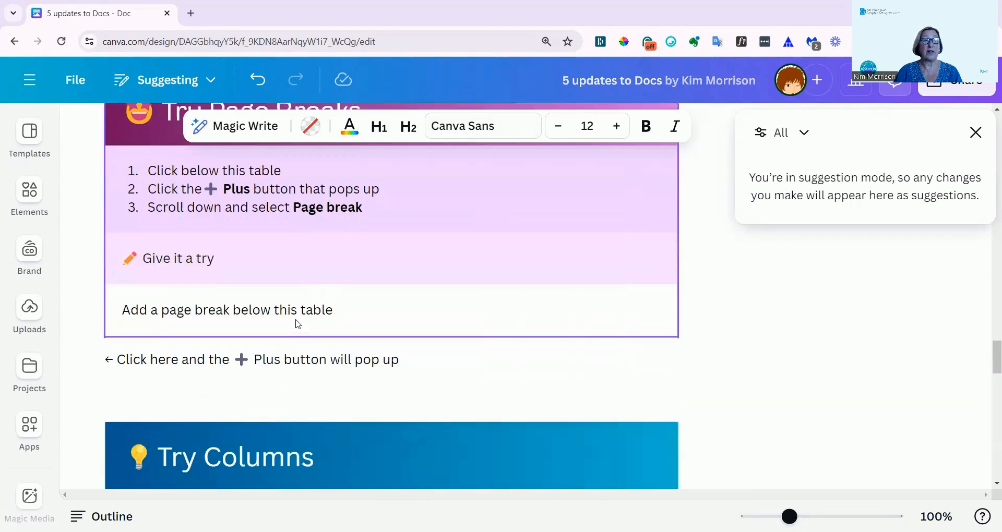
{"action": "left_click", "coordinate": [107, 359]}
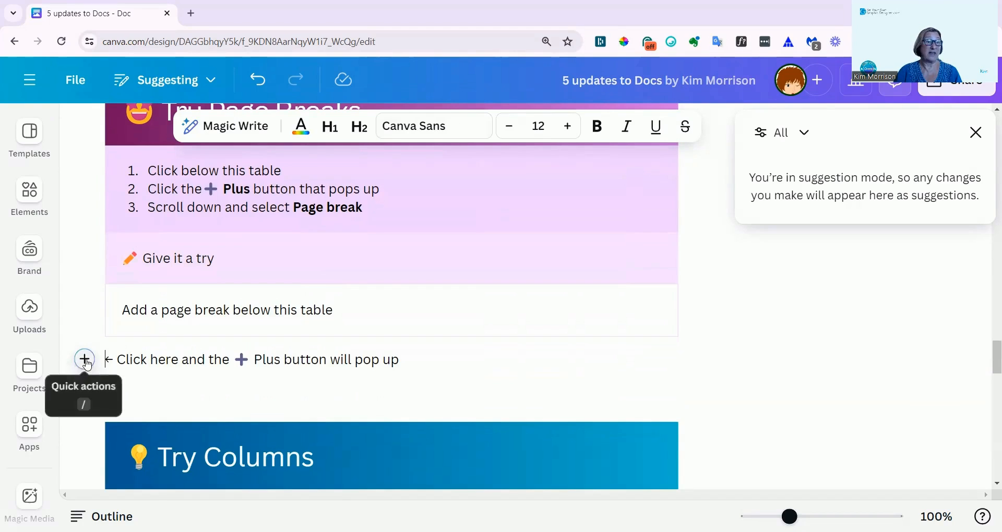
{"action": "left_click", "coordinate": [86, 360]}
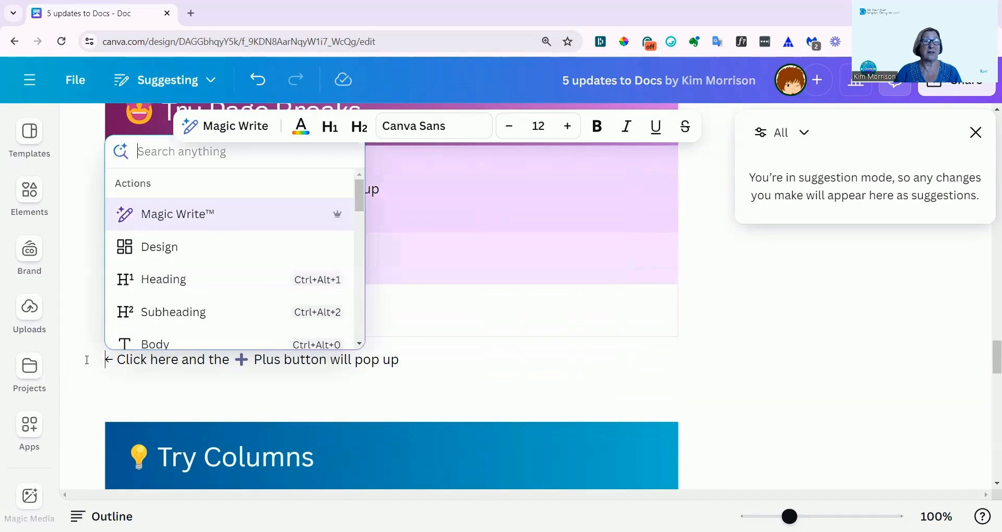
{"action": "scroll", "coordinate": [212, 233], "scroll_direction": "down", "scroll_amount": 2}
{"action": "scroll", "coordinate": [213, 233], "scroll_direction": "down", "scroll_amount": 1}
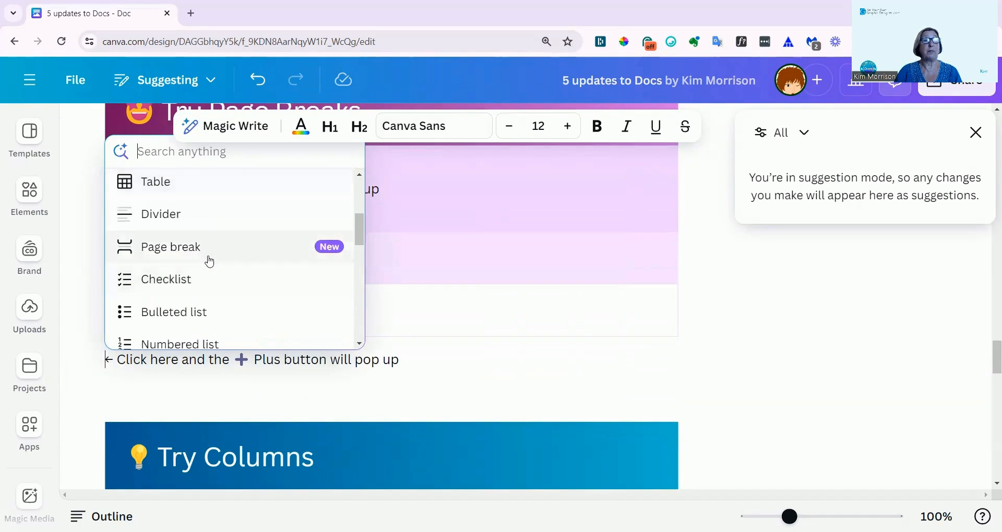
{"action": "left_click", "coordinate": [209, 250]}
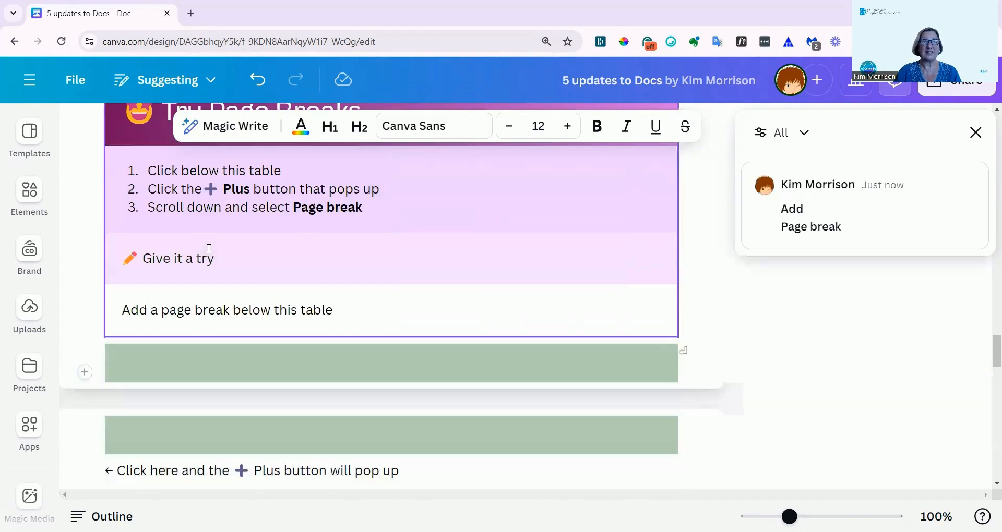
Look over the page break below the table and continue to the "Try Columns" exercise.
{"action": "scroll", "coordinate": [265, 387], "scroll_direction": "down", "scroll_amount": 3}
{"action": "scroll", "coordinate": [280, 336], "scroll_direction": "up", "scroll_amount": 3}
{"action": "scroll", "coordinate": [279, 338], "scroll_direction": "down", "scroll_amount": 3}
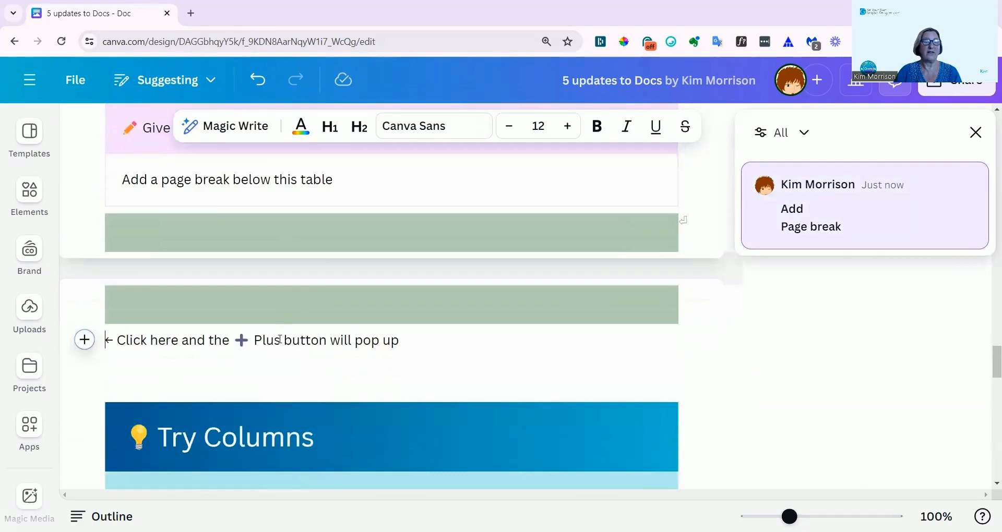
{"action": "scroll", "coordinate": [279, 339], "scroll_direction": "down", "scroll_amount": 3}
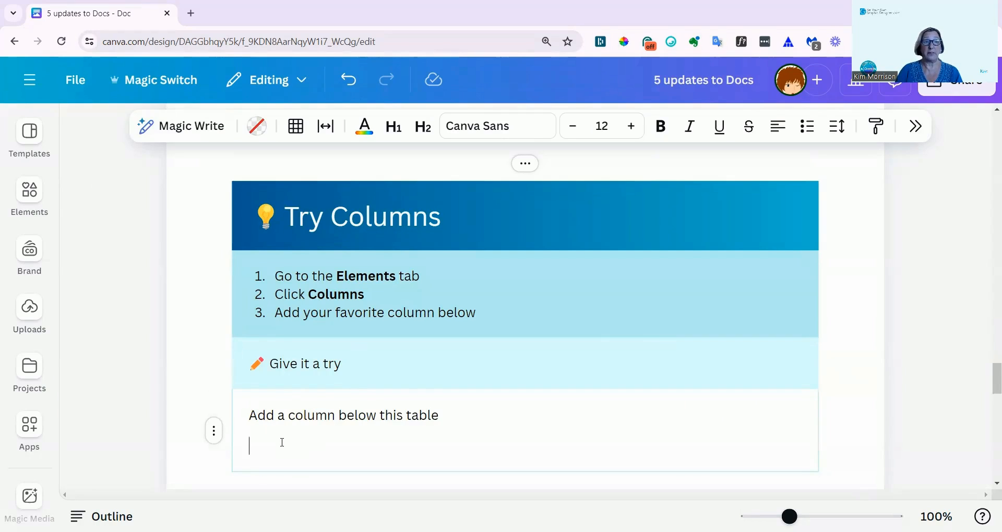
Insert a basic three-column layout with a wide middle column and narrow outer columns below the "Try Columns" table.
{"action": "left_click", "coordinate": [30, 133]}
{"action": "left_click", "coordinate": [28, 196]}
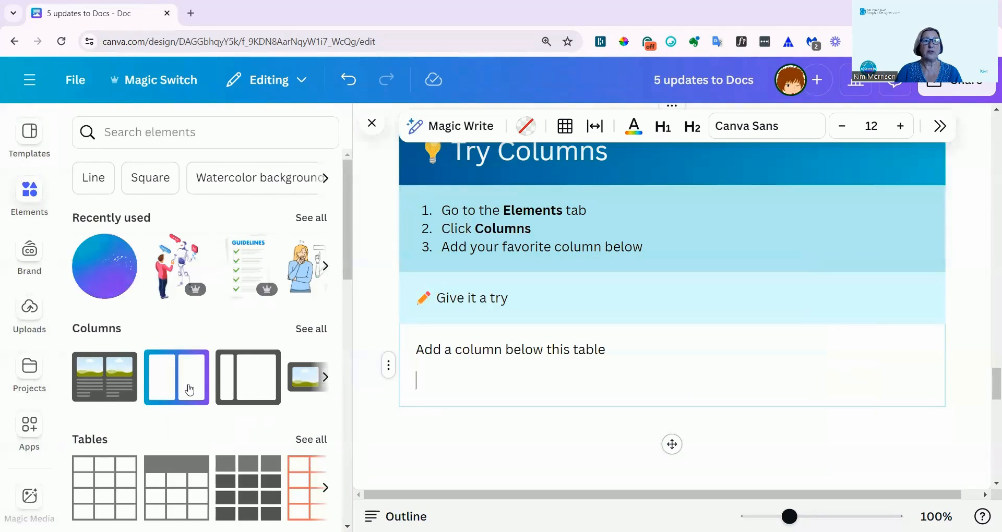
{"action": "left_click", "coordinate": [316, 329]}
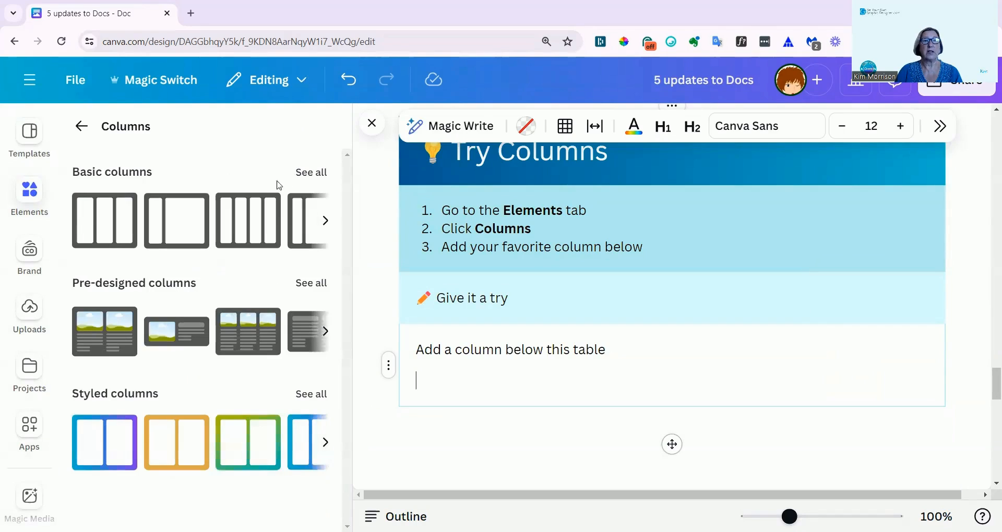
{"action": "left_click", "coordinate": [316, 174]}
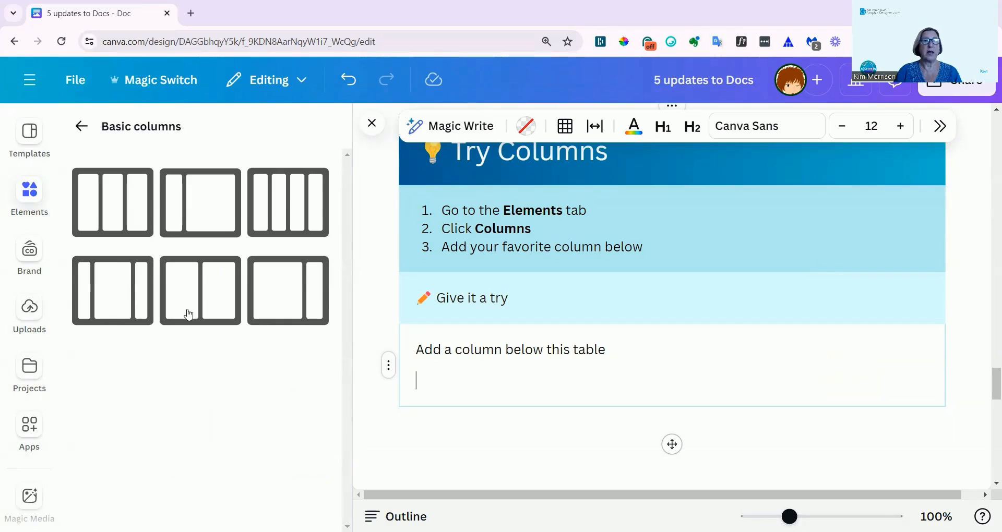
{"action": "left_click", "coordinate": [127, 299]}
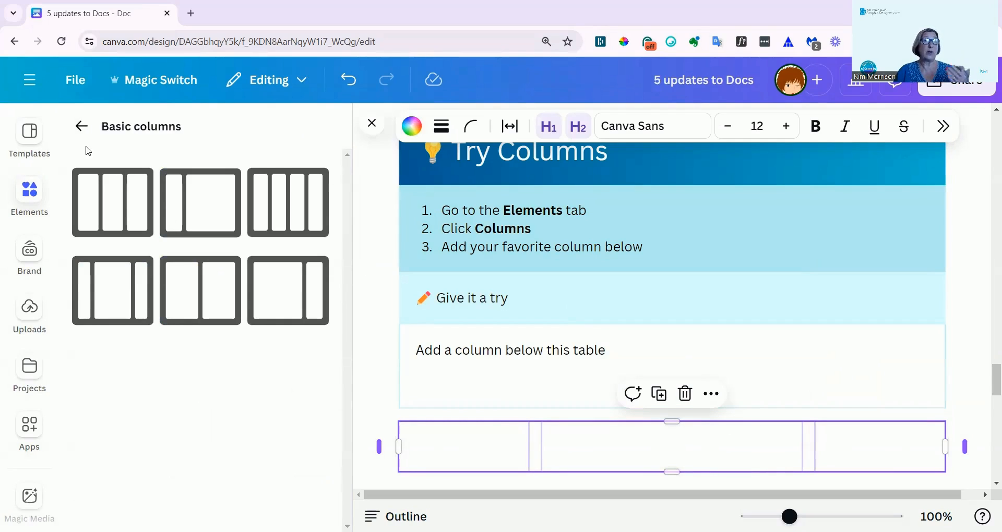
{"action": "left_click", "coordinate": [372, 124]}
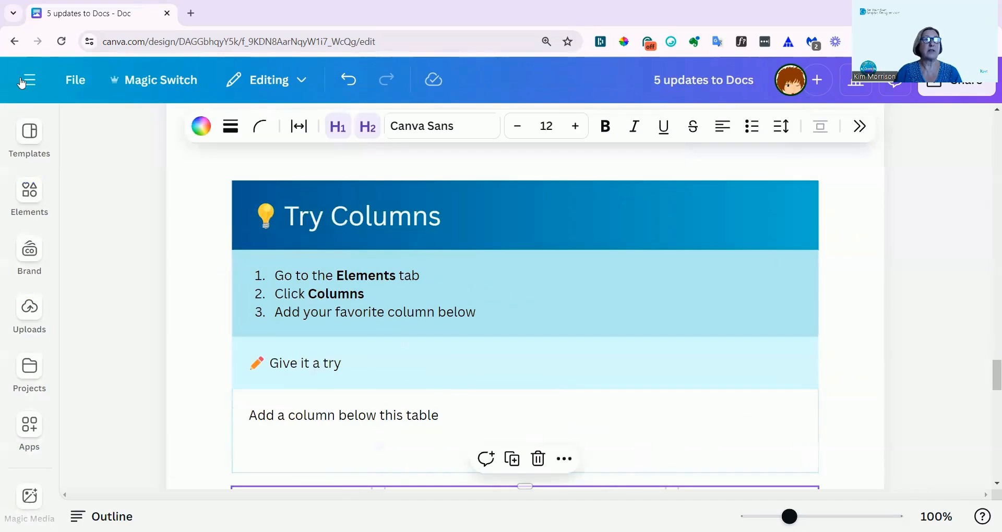
Open the "Templates & Apps" guide from the Canva home page and go to page 2.
{"action": "left_click", "coordinate": [30, 86]}
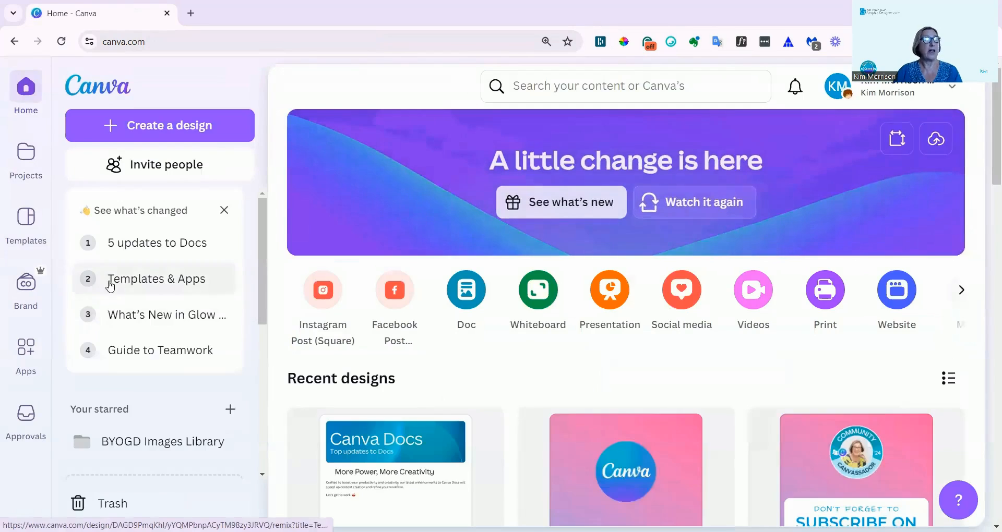
{"action": "left_click", "coordinate": [166, 282]}
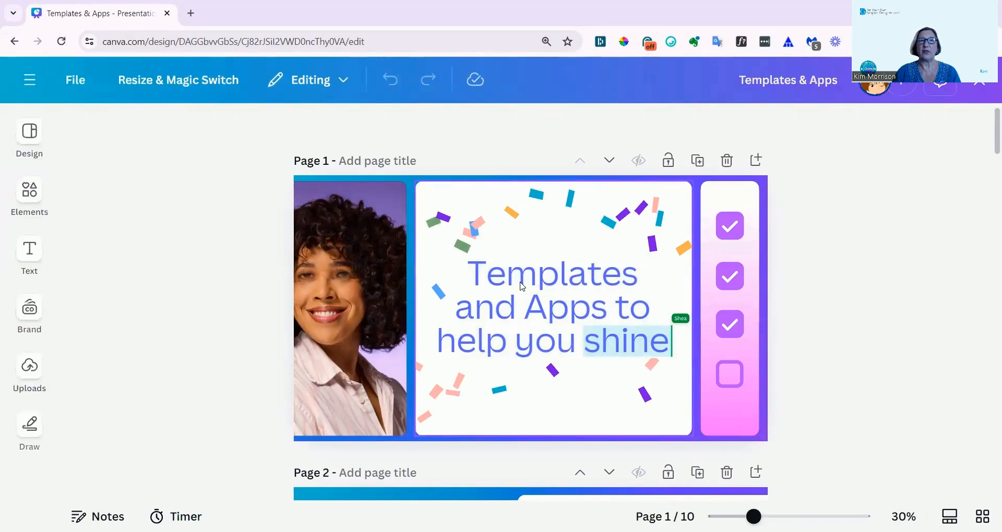
{"action": "scroll", "coordinate": [523, 287], "scroll_direction": "down", "scroll_amount": 1}
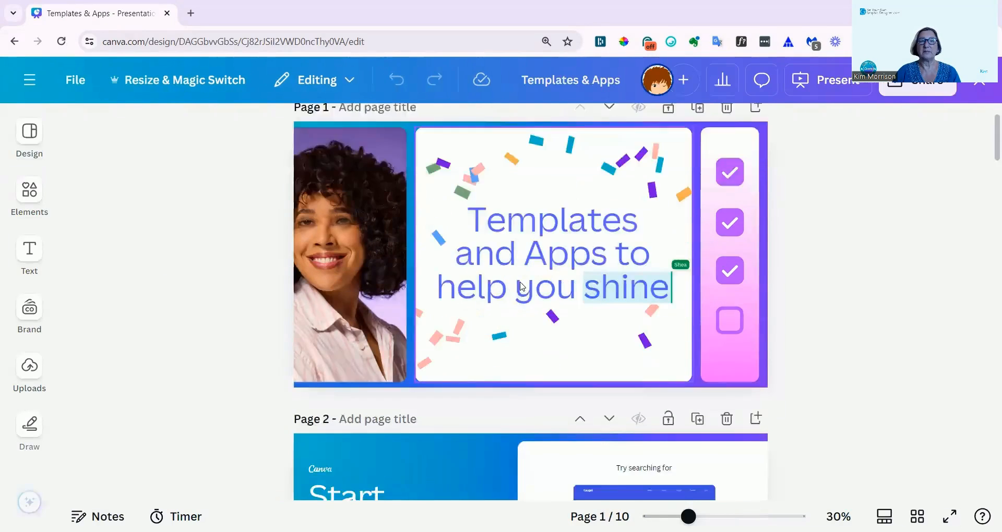
{"action": "scroll", "coordinate": [521, 286], "scroll_direction": "down", "scroll_amount": 5}
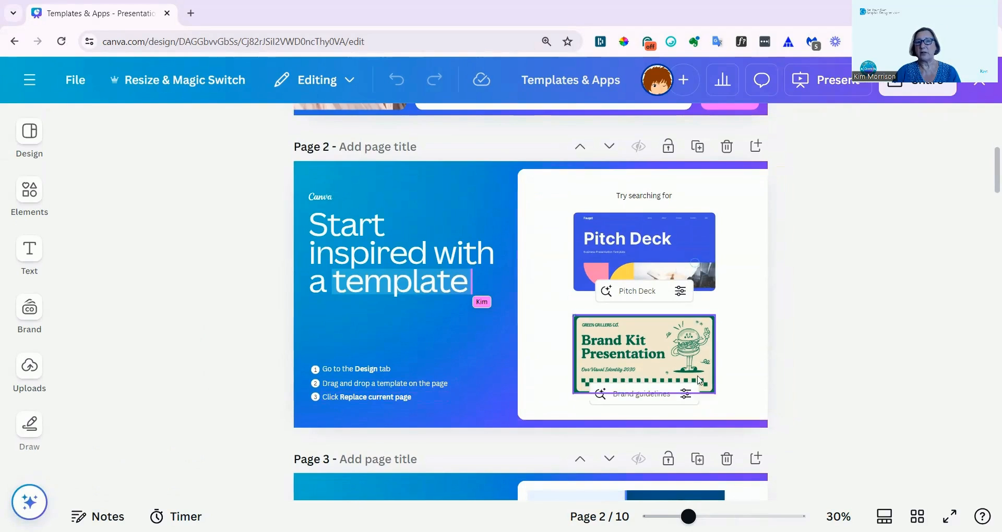
Try replacing page 2 with the cover of the Brainstorm presentation template, and undo the replacement.
{"action": "left_click", "coordinate": [29, 135]}
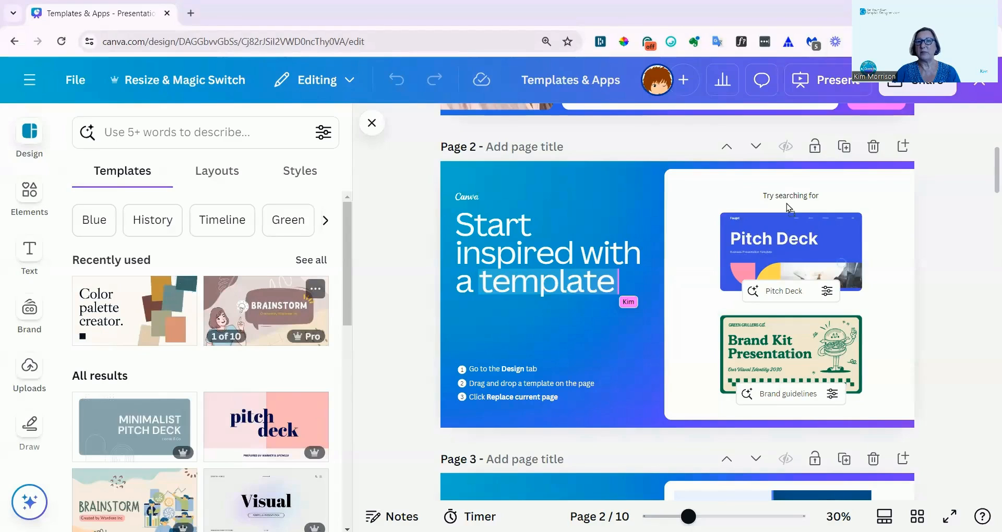
{"action": "left_click_drag", "start_coordinate": [266, 311], "coordinate": [787, 203]}
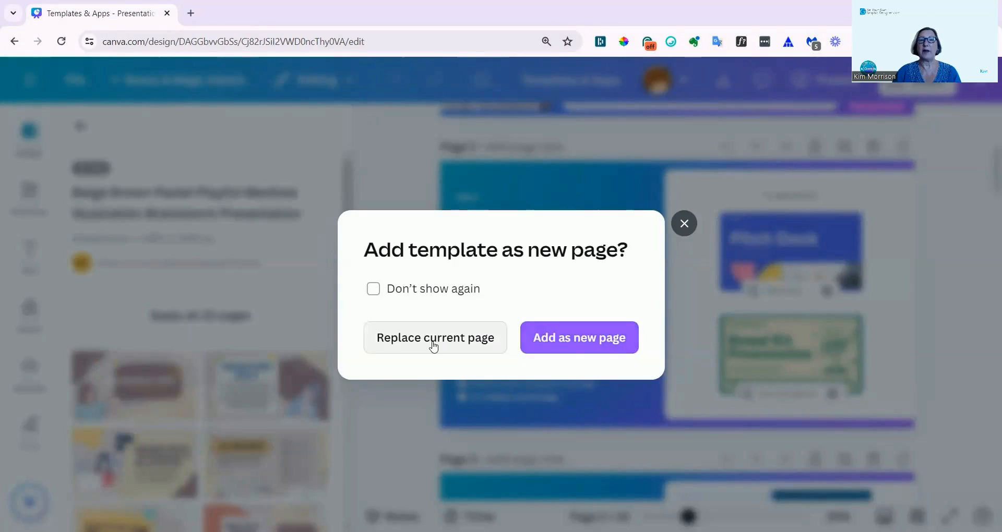
{"action": "left_click", "coordinate": [433, 339]}
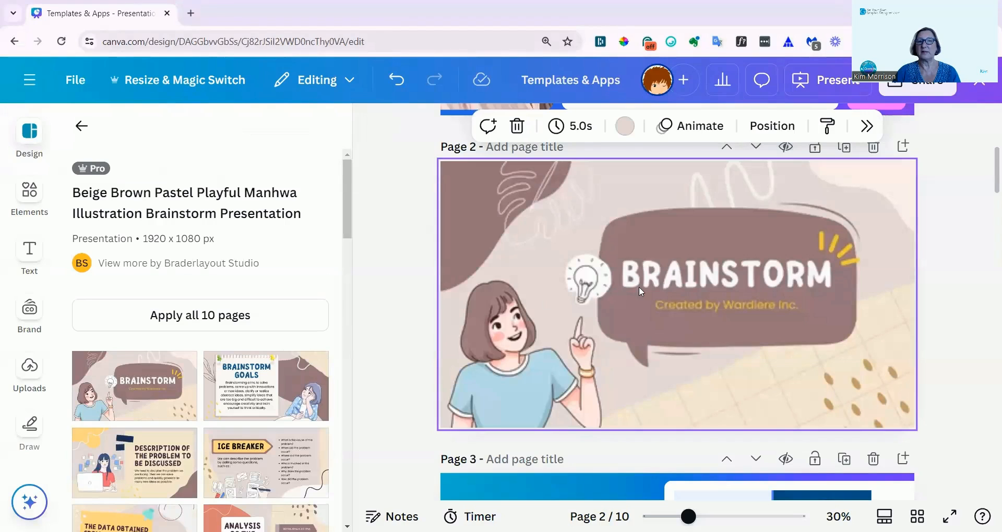
{"action": "left_click", "coordinate": [397, 79]}
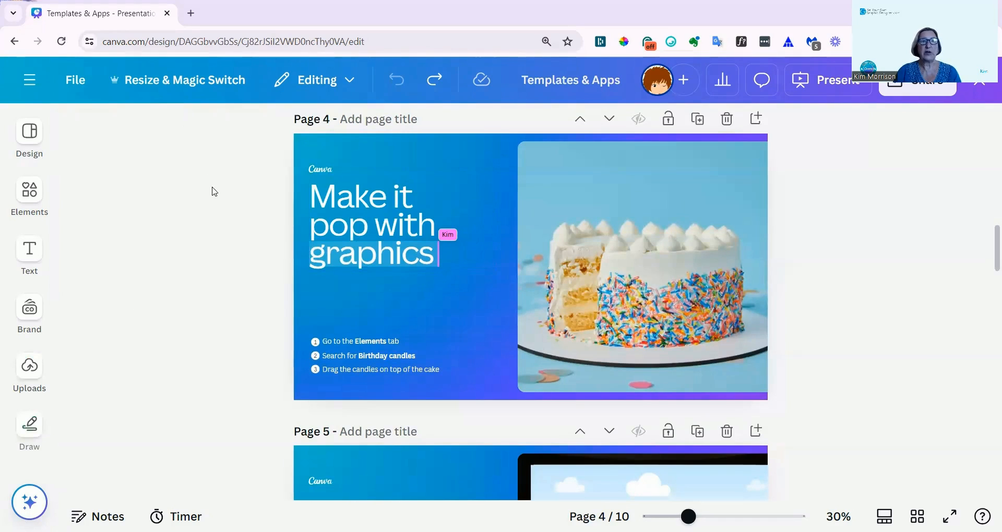
Search the elements for "birthday candles" for page 4's cake exercise and show all matching graphics.
{"action": "left_click", "coordinate": [23, 196]}
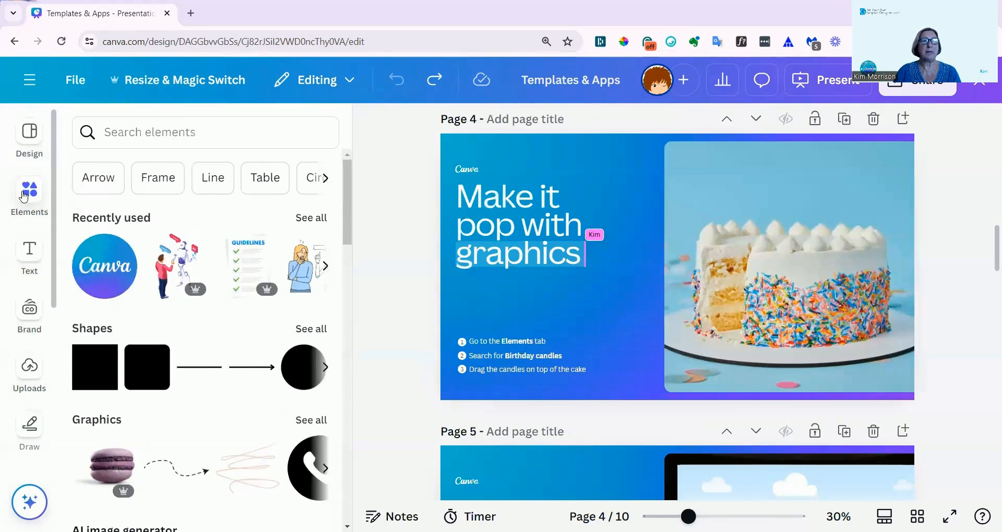
{"action": "left_click", "coordinate": [165, 137]}
{"action": "type", "text": "birthday candles"}
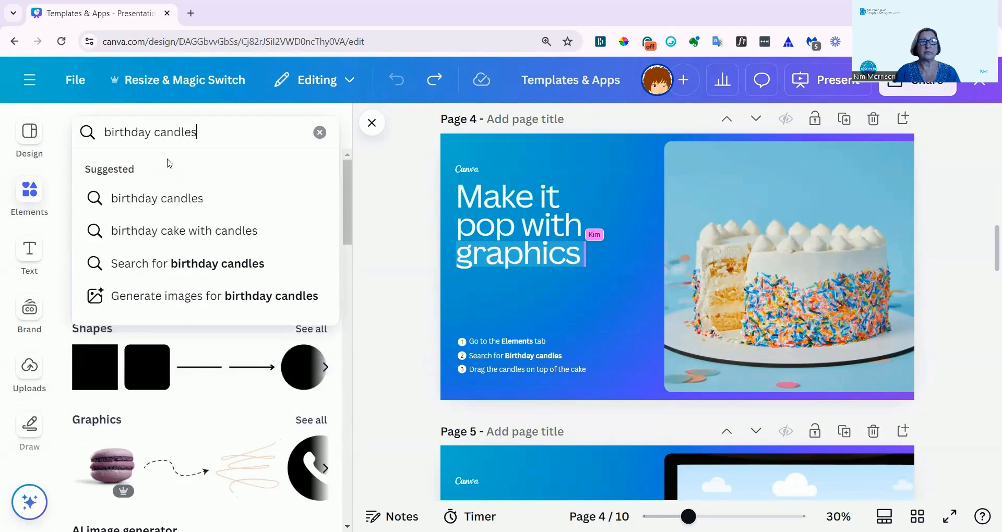
{"action": "left_click", "coordinate": [180, 200]}
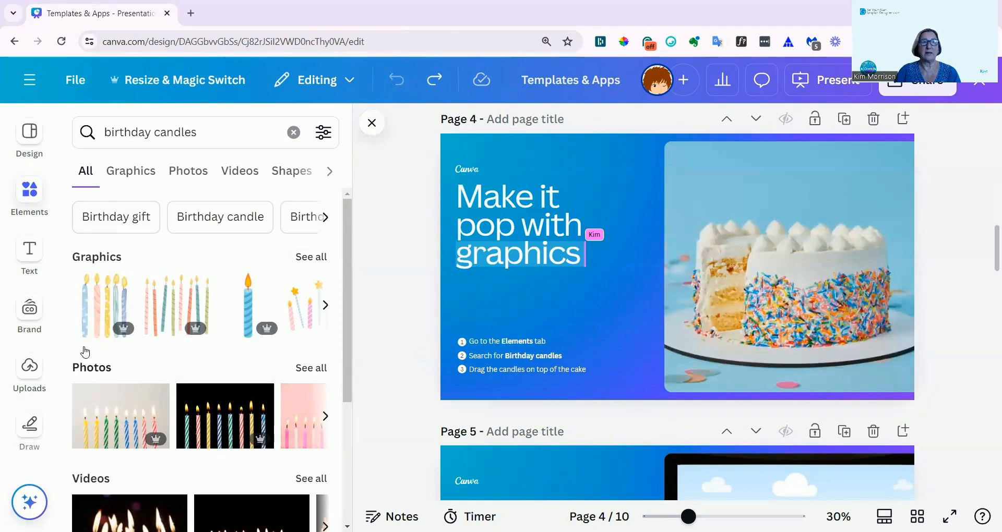
{"action": "left_click", "coordinate": [303, 258]}
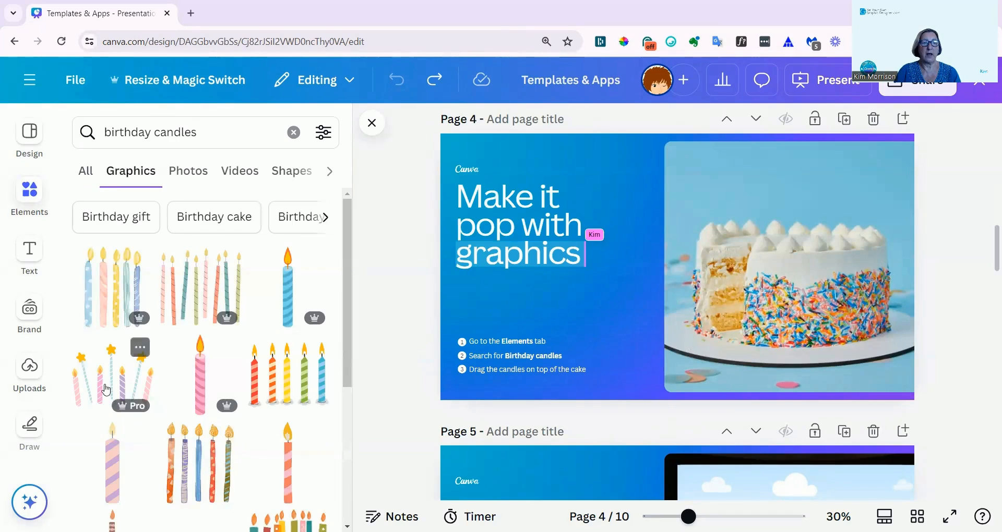
Add the birthday candles graphic with yellow stars to page 4, shrink it and place it on top of the cake.
{"action": "left_click", "coordinate": [115, 384]}
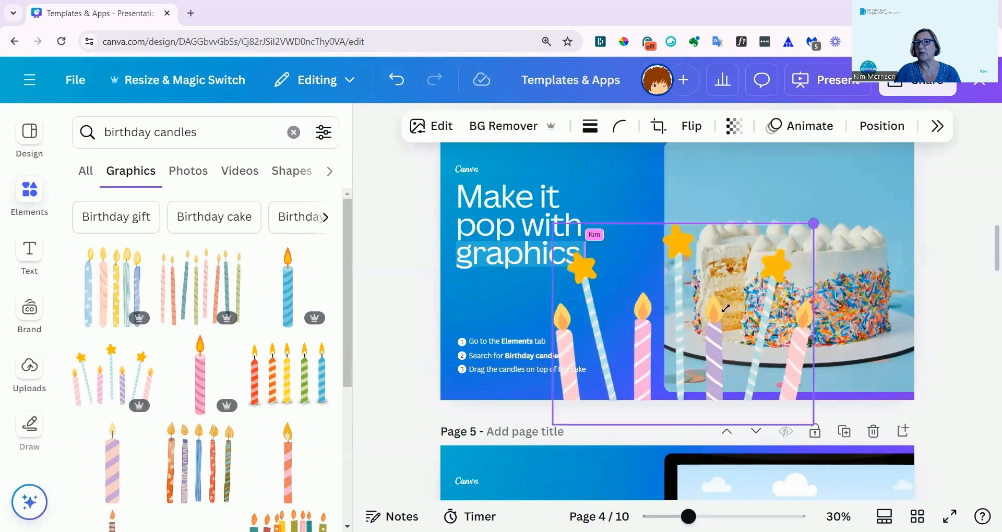
{"action": "left_click_drag", "start_coordinate": [806, 224], "coordinate": [672, 332]}
{"action": "left_click_drag", "start_coordinate": [624, 387], "coordinate": [859, 197]}
{"action": "left_click", "coordinate": [431, 283]}
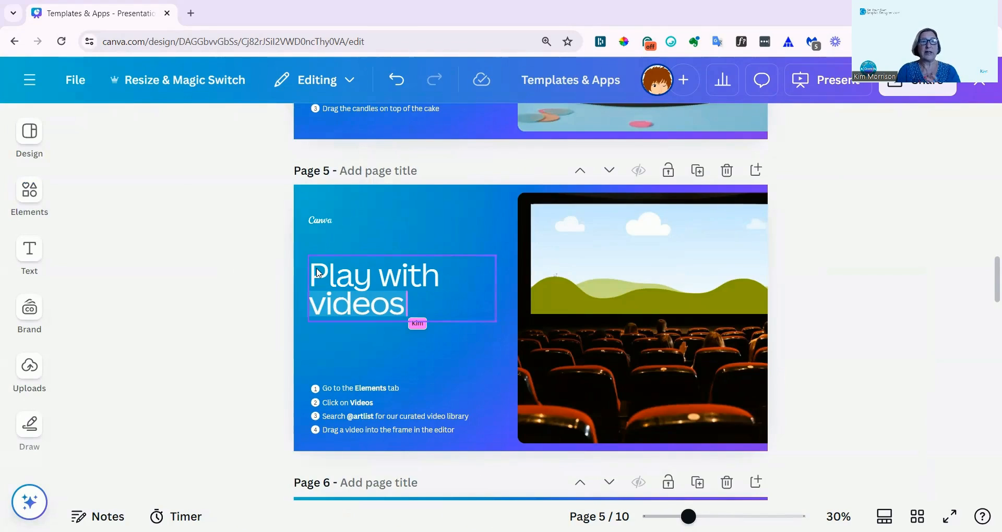
{"action": "left_click", "coordinate": [30, 191]}
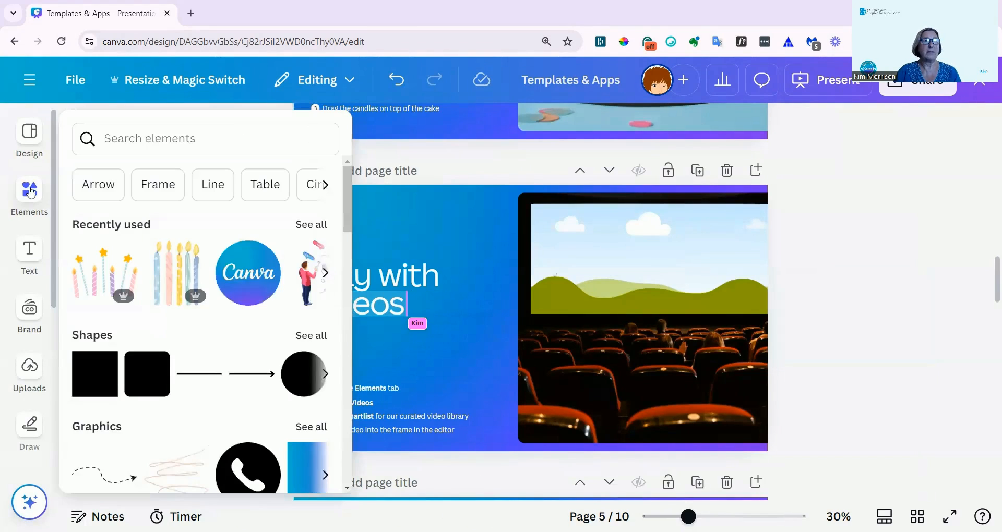
{"action": "left_click", "coordinate": [321, 186]}
{"action": "scroll", "coordinate": [86, 205], "scroll_direction": "down", "scroll_amount": 4}
{"action": "scroll", "coordinate": [87, 205], "scroll_direction": "down", "scroll_amount": 10}
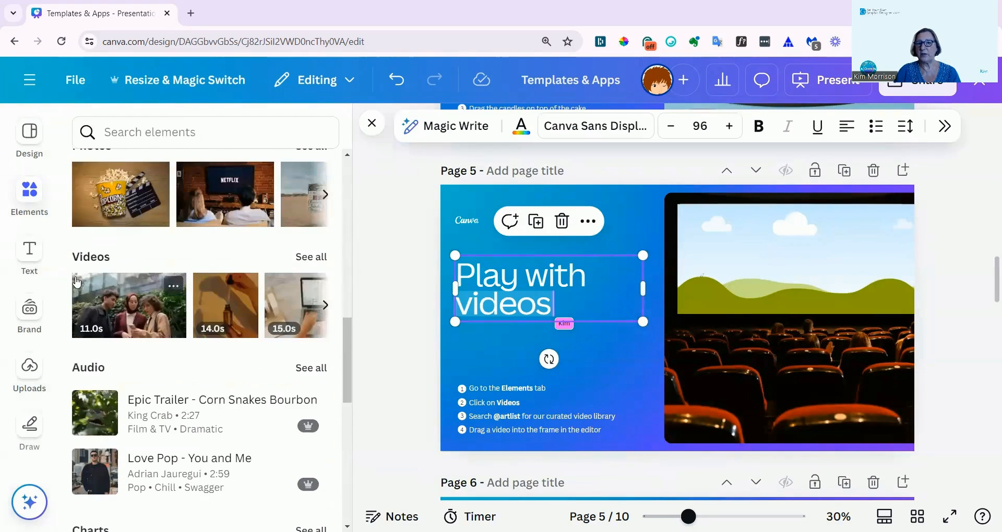
{"action": "left_click", "coordinate": [311, 256]}
{"action": "left_click", "coordinate": [162, 166]}
{"action": "type", "text": "@artist"}
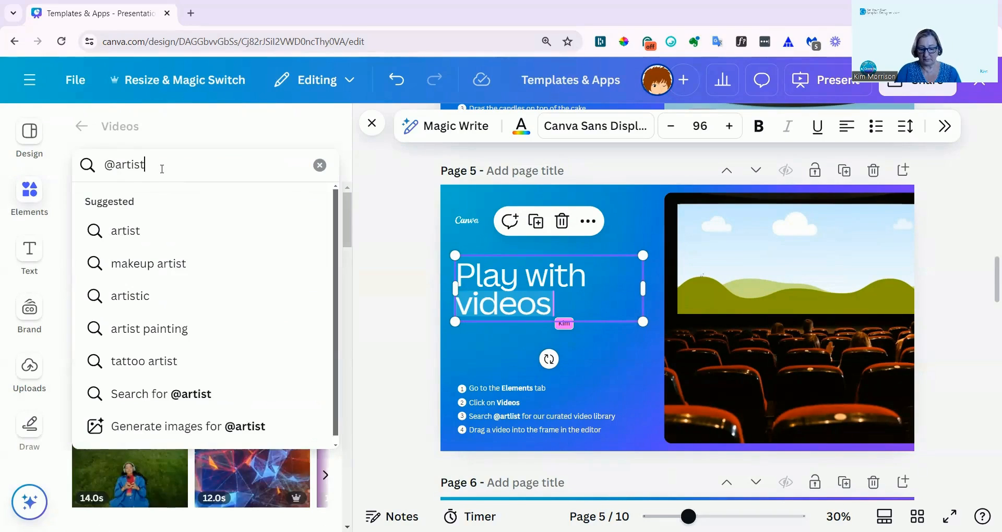
{"action": "key", "text": "Return"}
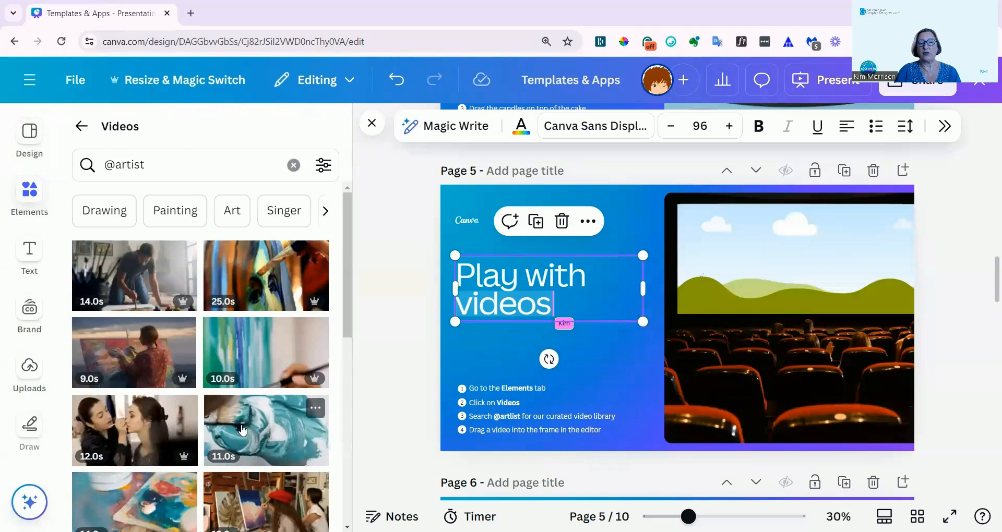
Place the 11-second teal paint video in the cinema picture on page 5, and continue to page 6.
{"action": "left_click_drag", "start_coordinate": [266, 428], "coordinate": [778, 331]}
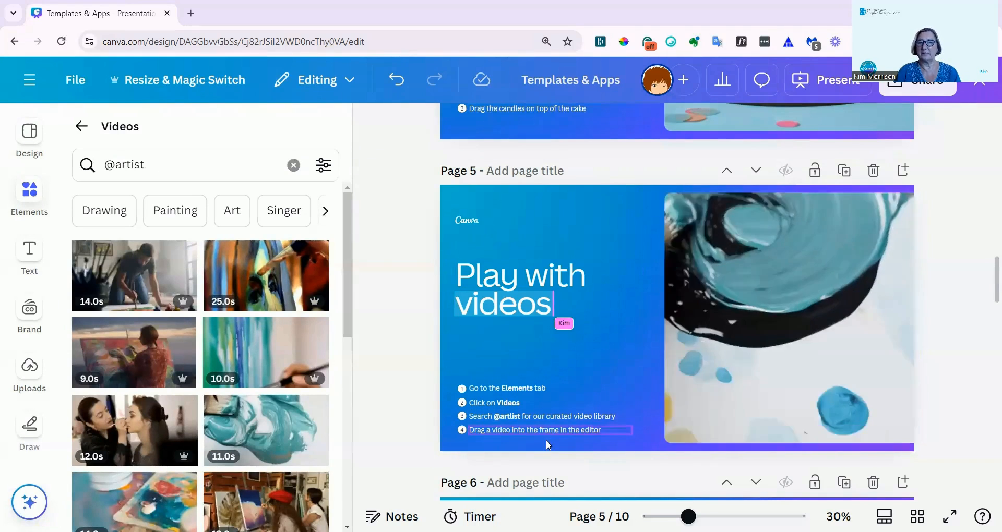
{"action": "scroll", "coordinate": [545, 440], "scroll_direction": "down", "scroll_amount": 5}
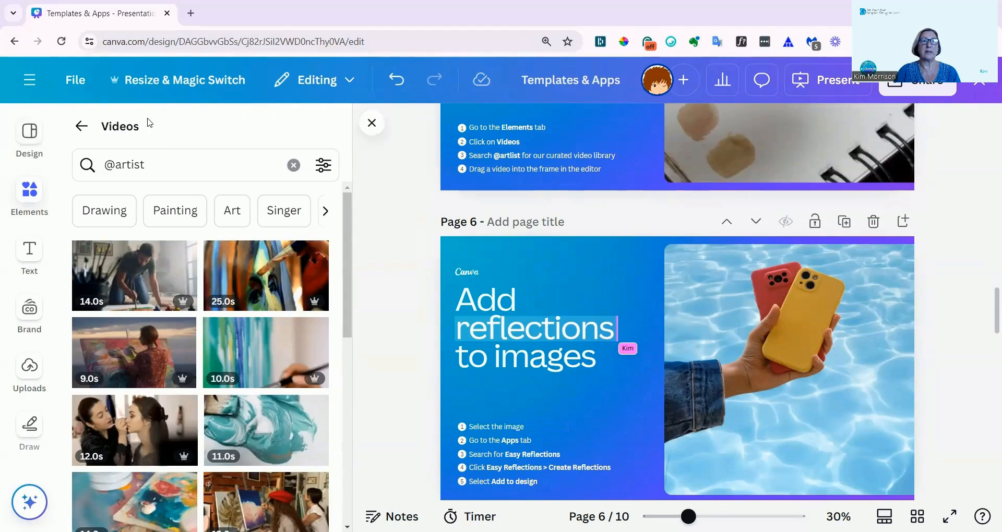
{"action": "left_click", "coordinate": [371, 124]}
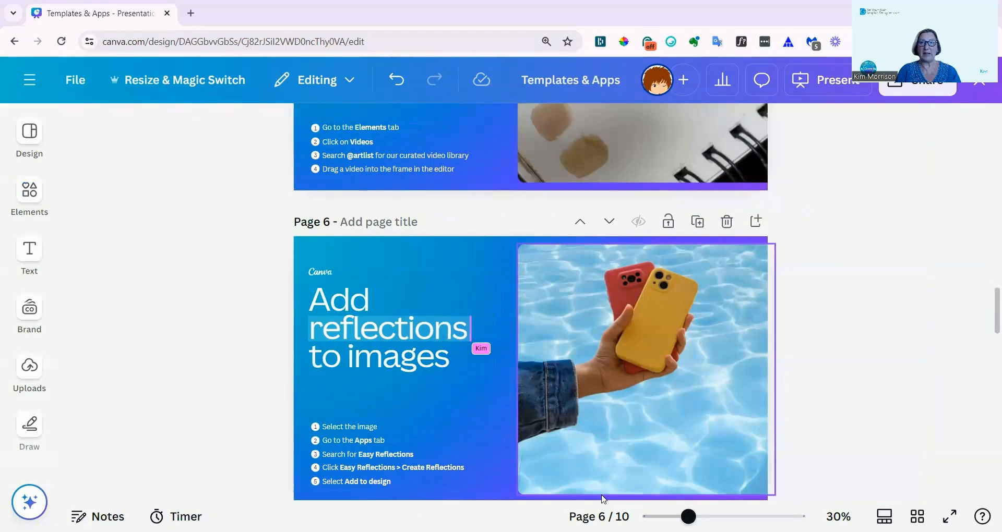
Open the Easy Reflections app for the image of the hand holding phones on page 6.
{"action": "left_click", "coordinate": [659, 326]}
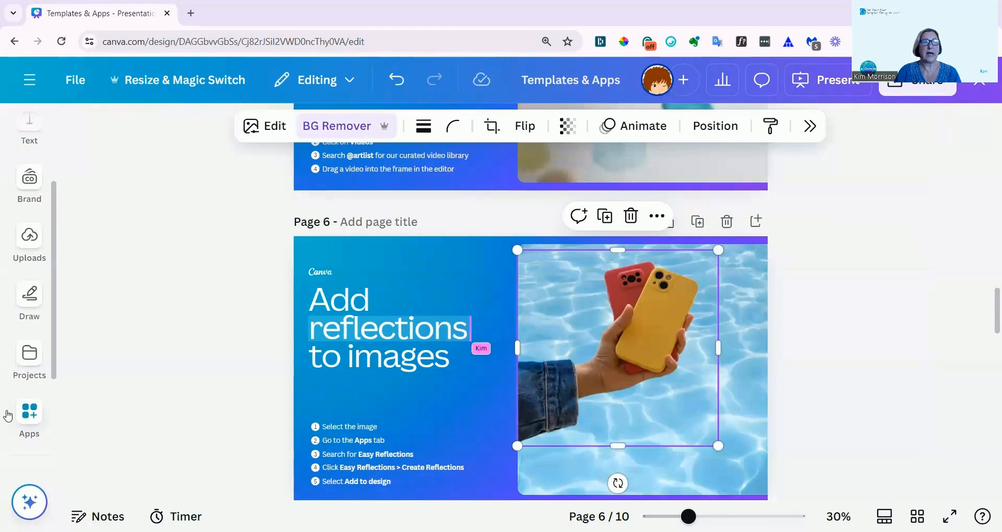
{"action": "left_click", "coordinate": [33, 421]}
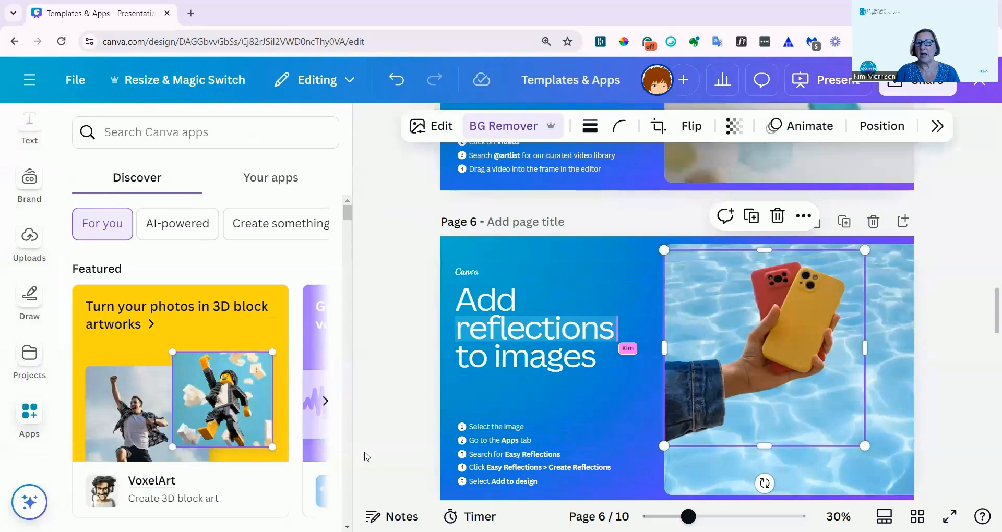
{"action": "left_click", "coordinate": [117, 137]}
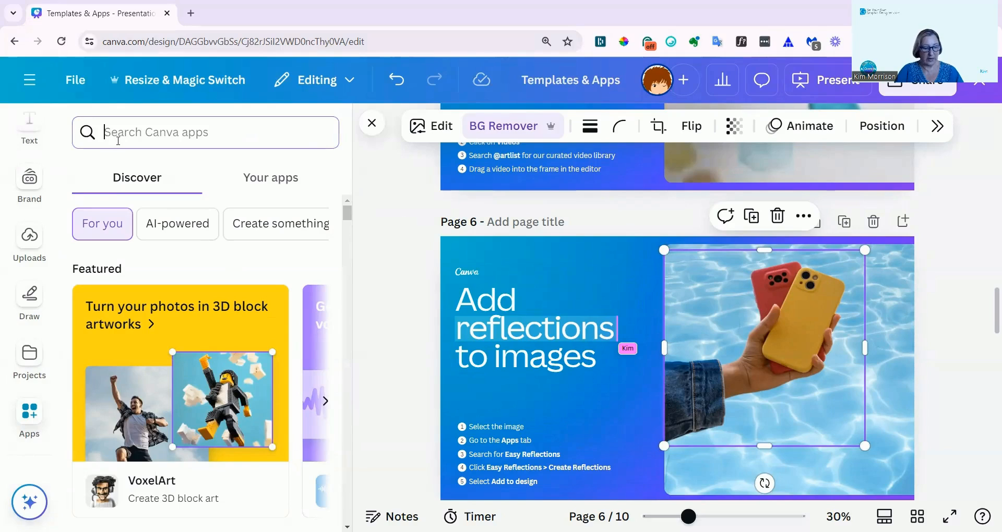
{"action": "type", "text": "easy ref"}
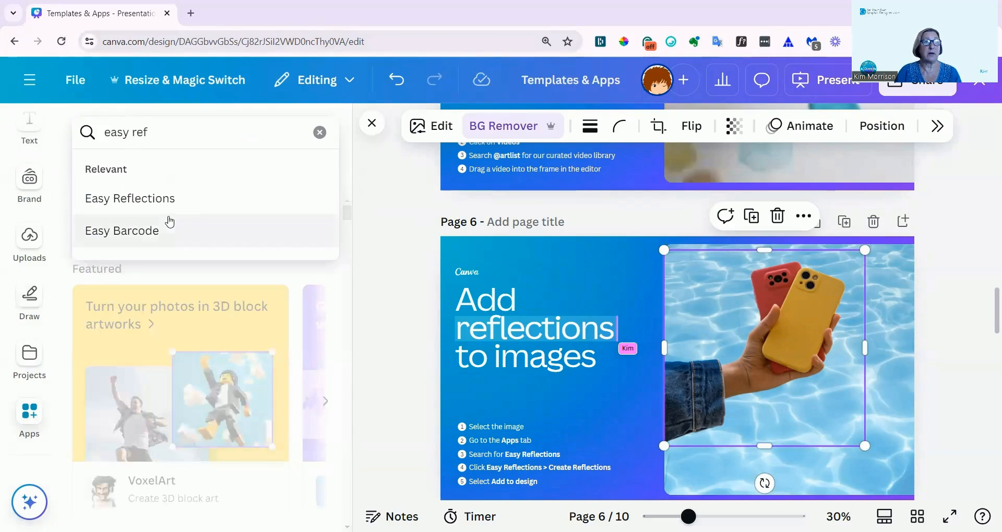
{"action": "left_click", "coordinate": [146, 199]}
{"action": "left_click", "coordinate": [97, 189]}
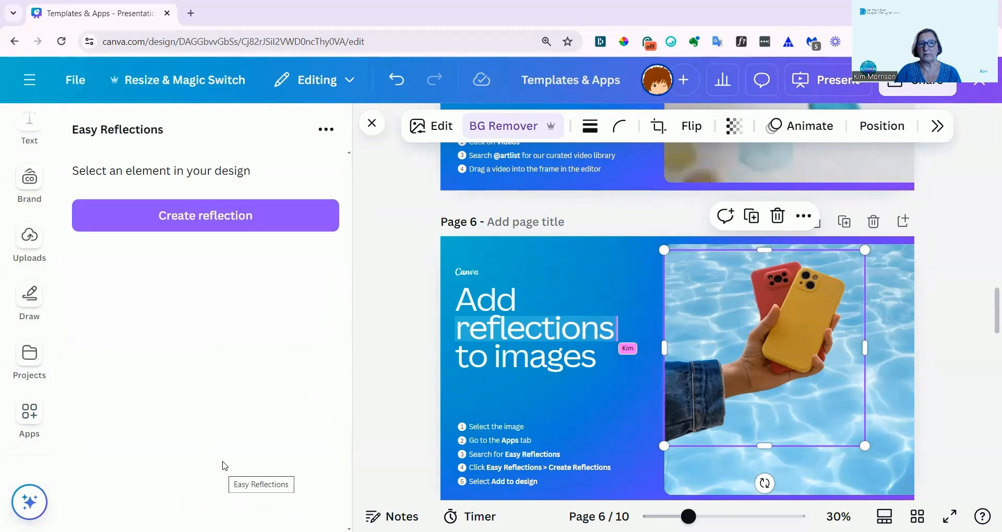
Create a reflection of the hand image with the Below position and add it to page 6.
{"action": "left_click", "coordinate": [196, 223]}
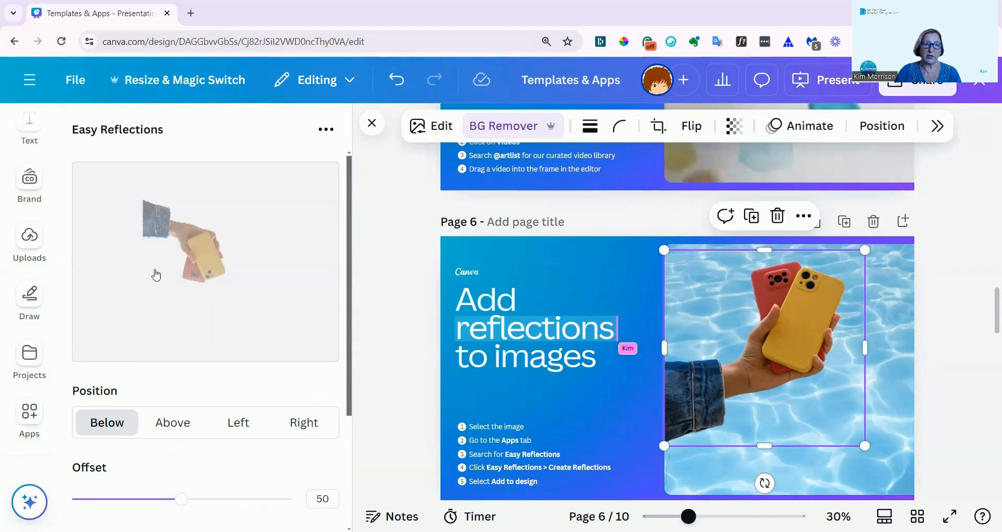
{"action": "scroll", "coordinate": [199, 336], "scroll_direction": "down", "scroll_amount": 3}
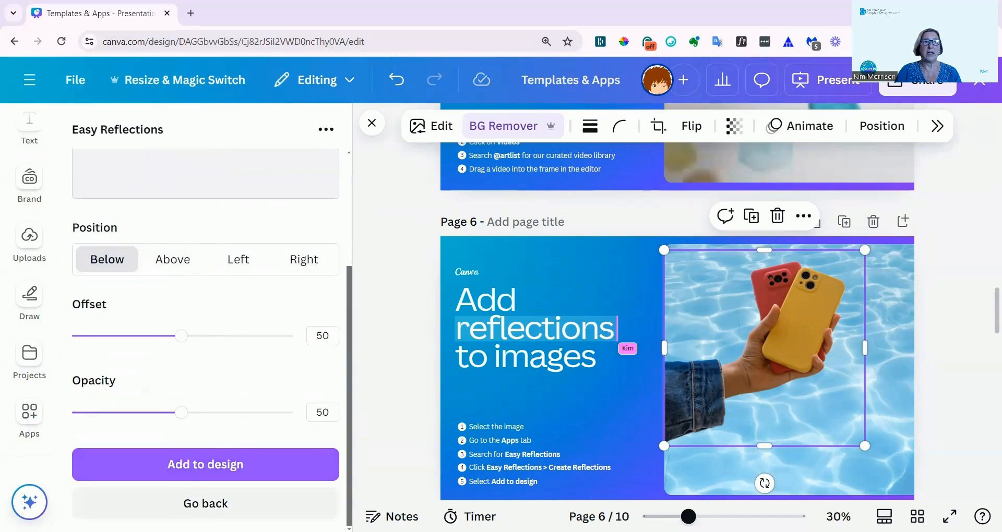
{"action": "left_click", "coordinate": [214, 474]}
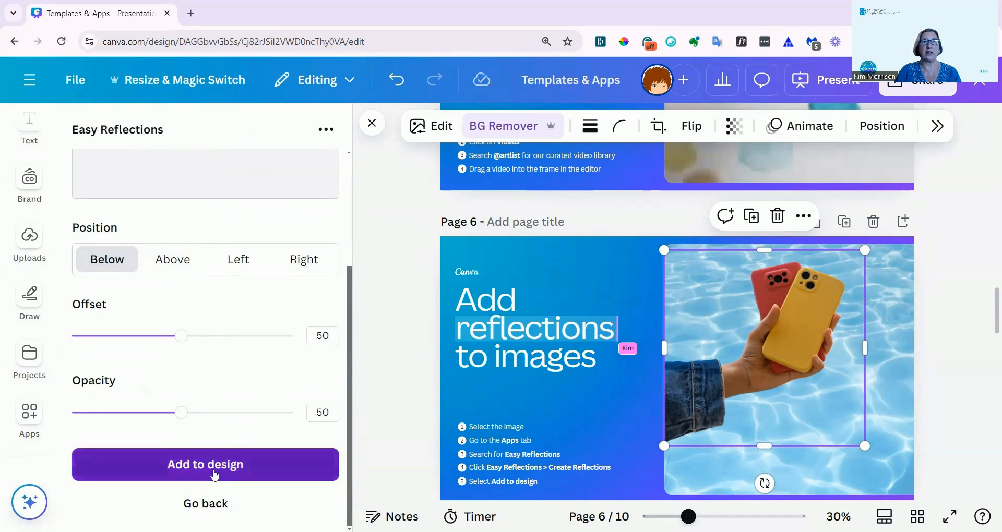
Try the Above position for the reflection, switch it to Right, and move and enlarge the small reflection beside the phones on page 6.
{"action": "left_click", "coordinate": [173, 259]}
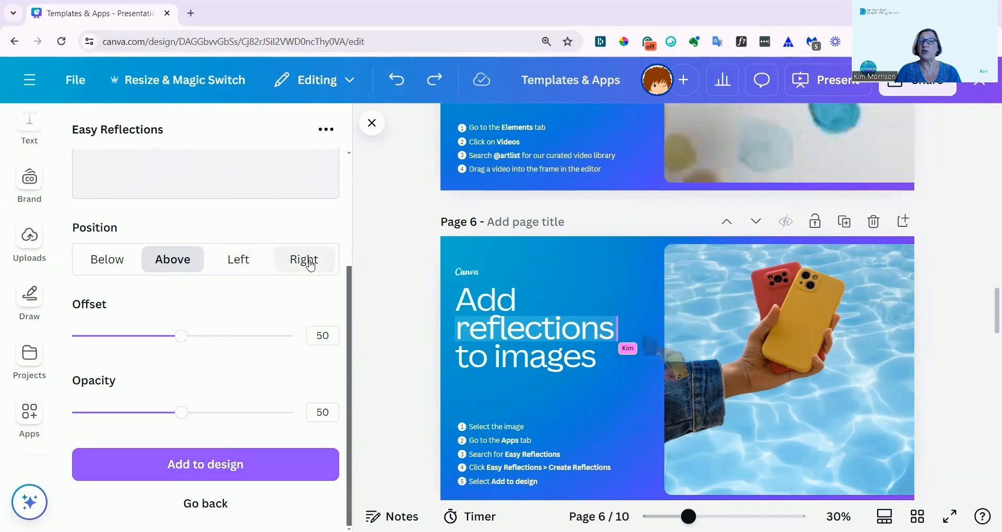
{"action": "left_click", "coordinate": [305, 260]}
{"action": "left_click_drag", "start_coordinate": [782, 389], "coordinate": [856, 381]}
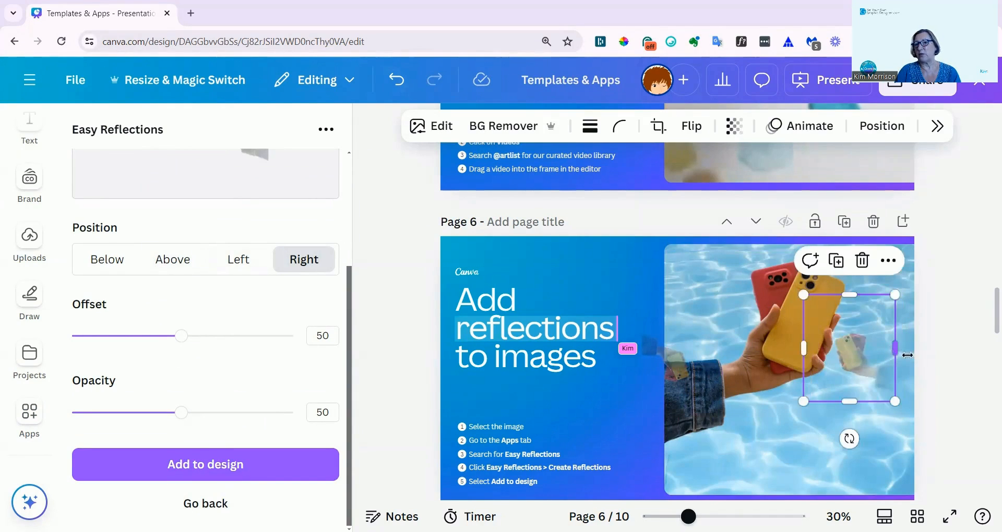
{"action": "left_click_drag", "start_coordinate": [901, 353], "coordinate": [928, 364]}
{"action": "left_click_drag", "start_coordinate": [804, 295], "coordinate": [782, 276]}
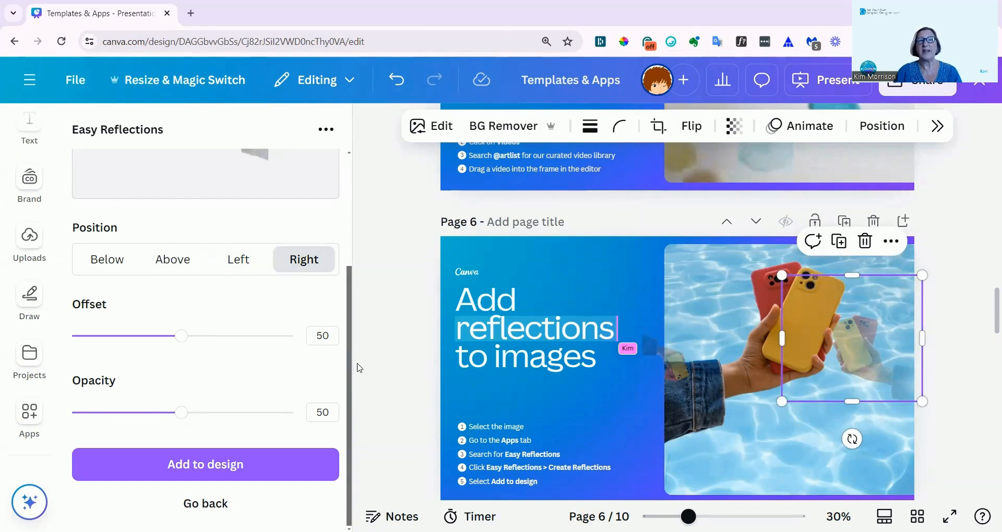
Look through pages 7 to 10 of the guide, covering pixelated images, text textures, text gradients and D-ID AI Presenters.
{"action": "scroll", "coordinate": [475, 311], "scroll_direction": "down", "scroll_amount": 10}
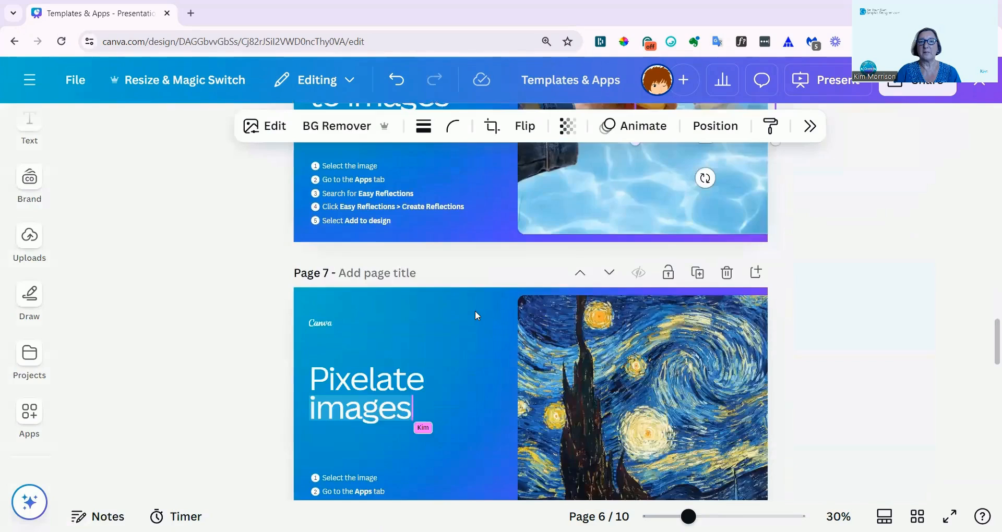
{"action": "scroll", "coordinate": [449, 343], "scroll_direction": "down", "scroll_amount": 5}
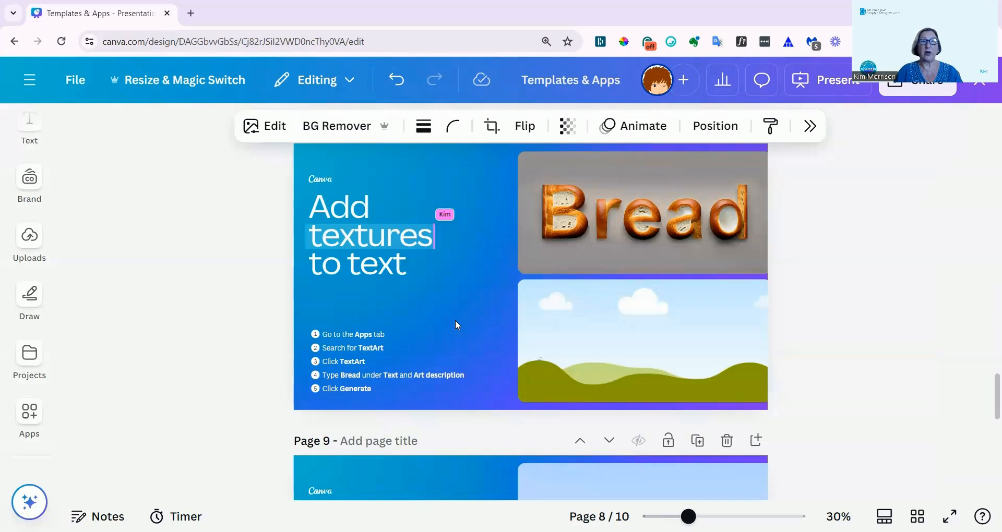
{"action": "scroll", "coordinate": [446, 325], "scroll_direction": "down", "scroll_amount": 5}
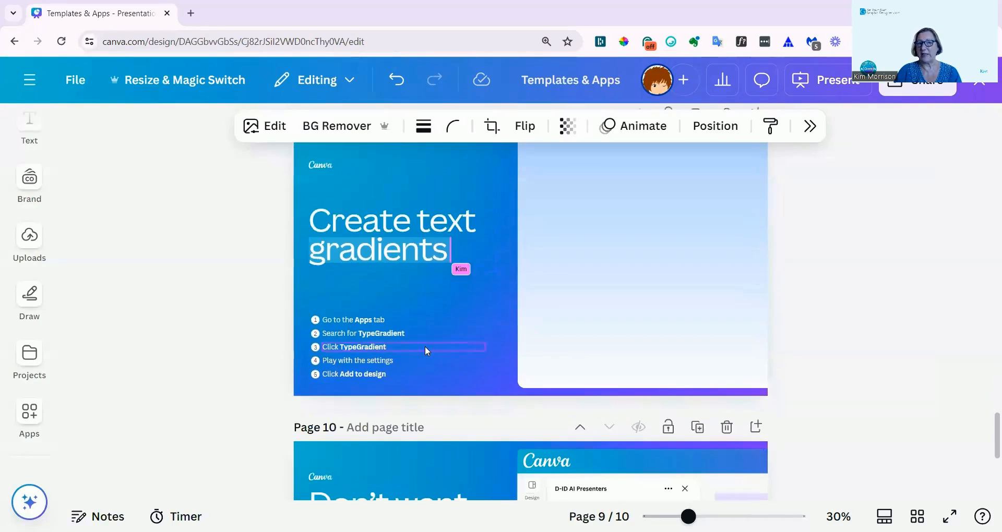
{"action": "scroll", "coordinate": [425, 346], "scroll_direction": "down", "scroll_amount": 5}
{"action": "scroll", "coordinate": [412, 375], "scroll_direction": "down", "scroll_amount": 2}
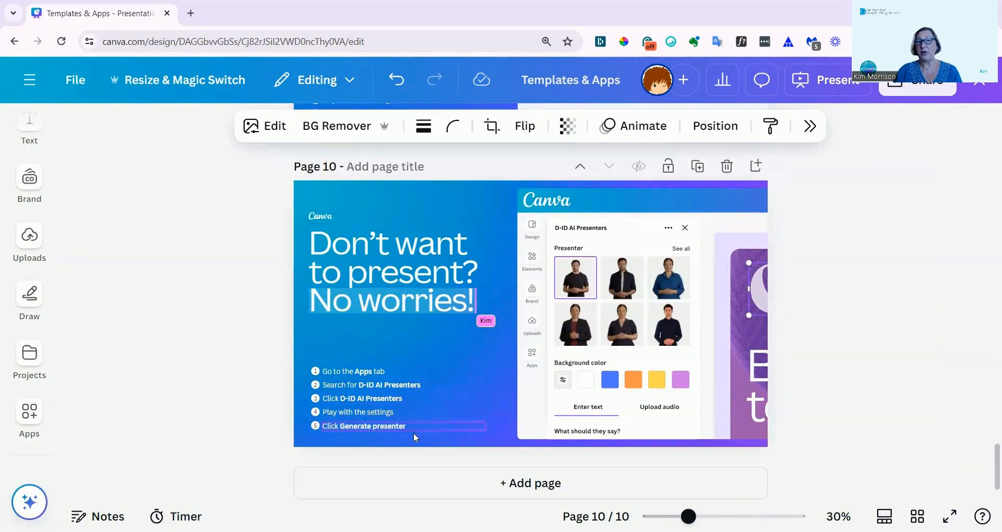
{"action": "scroll", "coordinate": [428, 380], "scroll_direction": "down", "scroll_amount": 1}
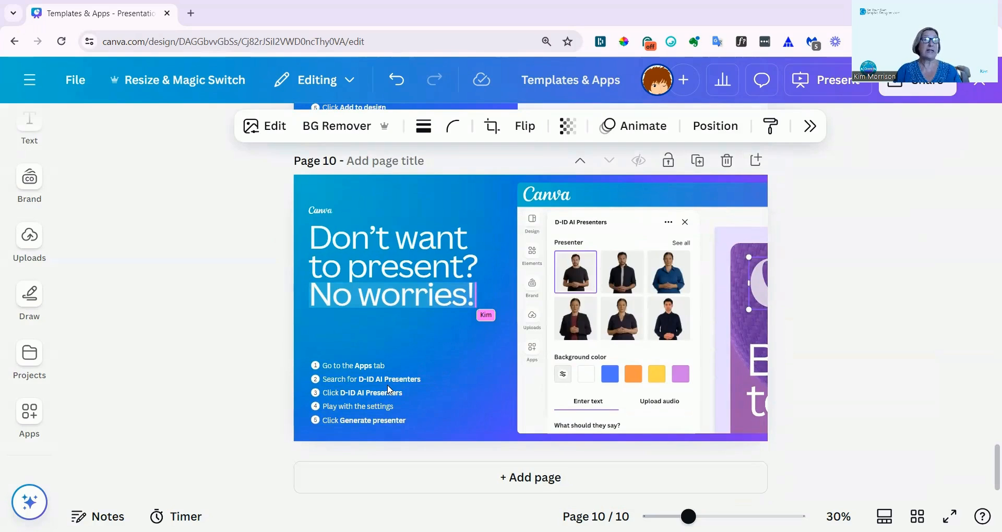
{"action": "left_click", "coordinate": [29, 355]}
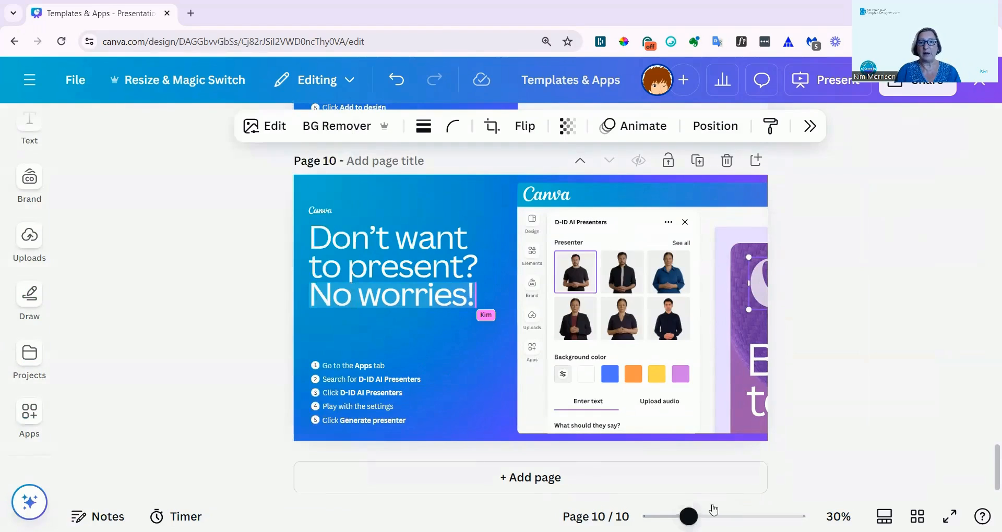
{"action": "left_click_drag", "start_coordinate": [689, 516], "coordinate": [697, 517]}
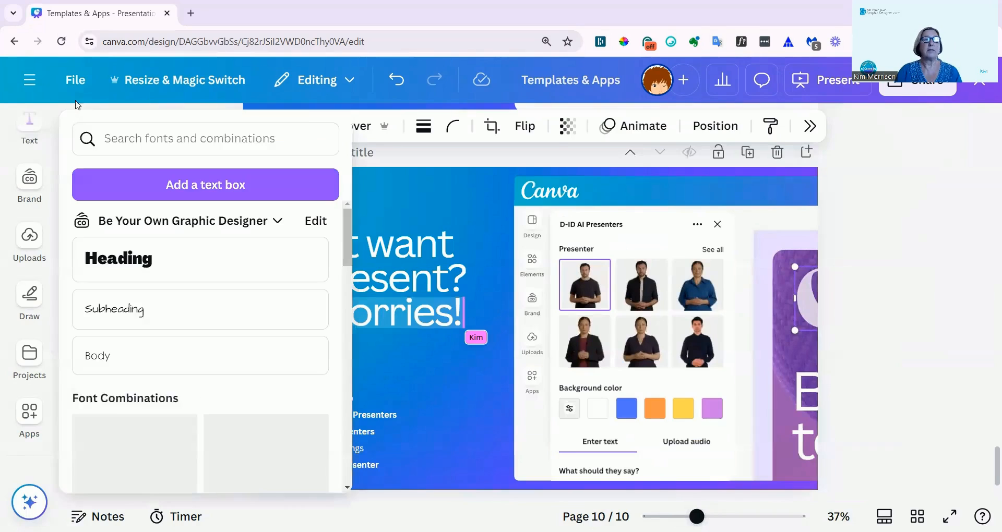
Return to the home page and open the "What's New in Glow Up" guide.
{"action": "left_click", "coordinate": [29, 80]}
{"action": "left_click", "coordinate": [27, 89]}
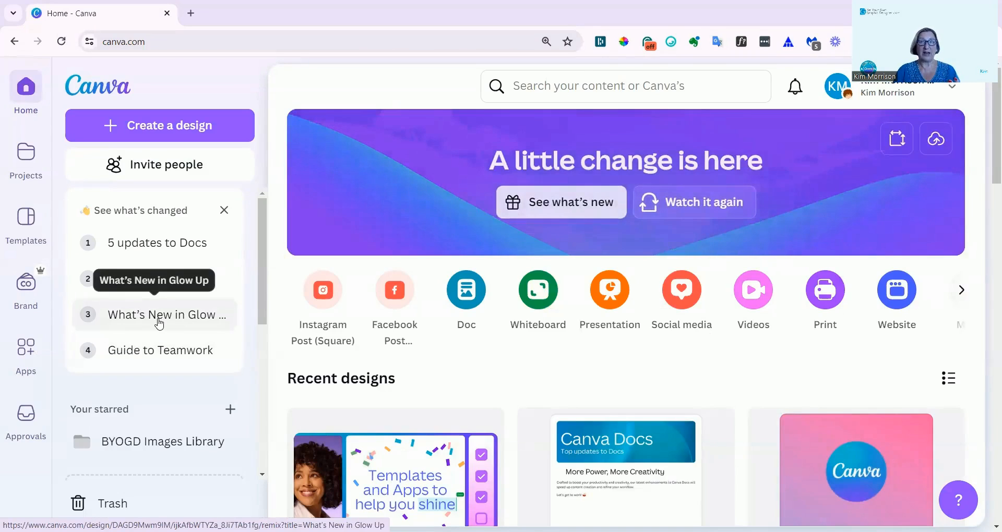
{"action": "left_click", "coordinate": [160, 319]}
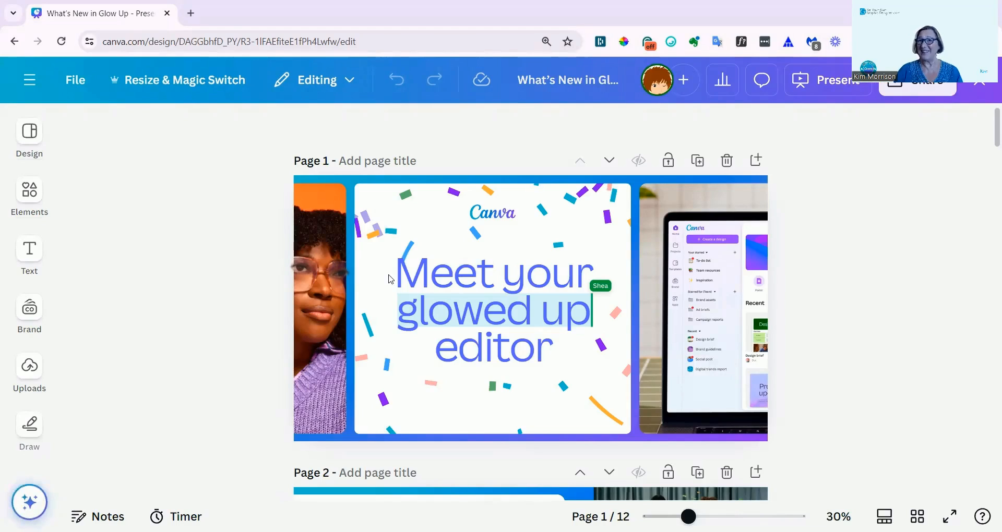
Read pages 2 to 7 of the guide, covering the editor's before-and-after comparison and the fruit, Animate, Editing and Magic Grab exercises.
{"action": "scroll", "coordinate": [390, 279], "scroll_direction": "down", "scroll_amount": 5}
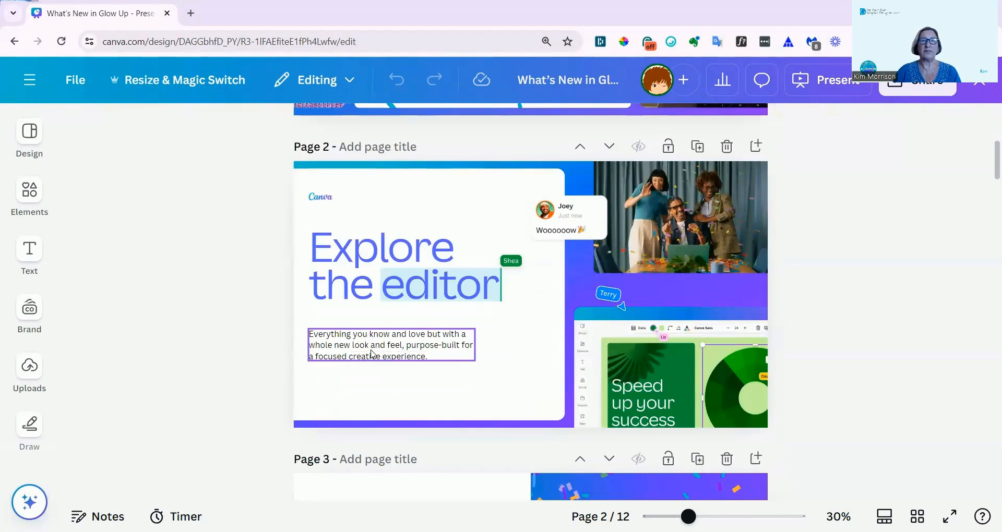
{"action": "scroll", "coordinate": [372, 355], "scroll_direction": "down", "scroll_amount": 5}
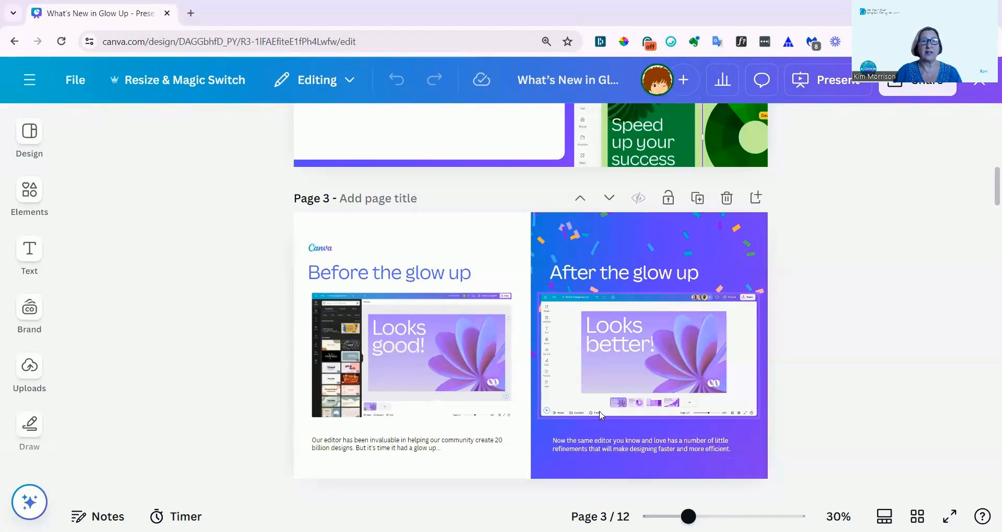
{"action": "scroll", "coordinate": [478, 407], "scroll_direction": "down", "scroll_amount": 4}
{"action": "scroll", "coordinate": [478, 405], "scroll_direction": "down", "scroll_amount": 3}
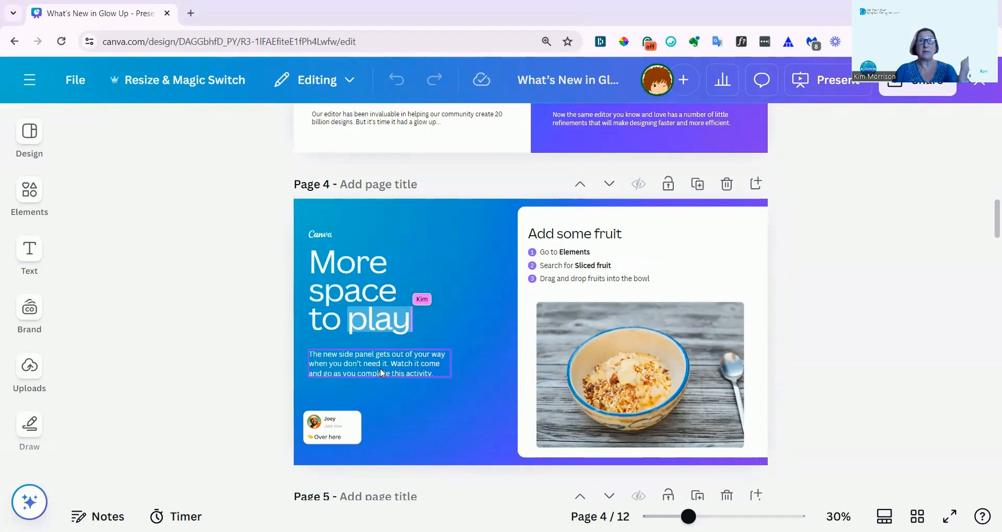
{"action": "scroll", "coordinate": [382, 366], "scroll_direction": "down", "scroll_amount": 6}
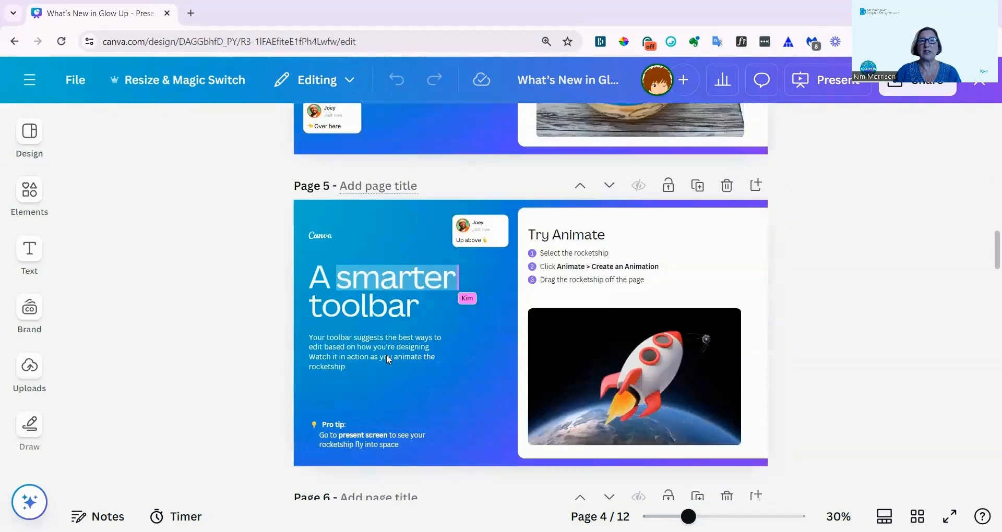
{"action": "scroll", "coordinate": [386, 355], "scroll_direction": "up", "scroll_amount": 1}
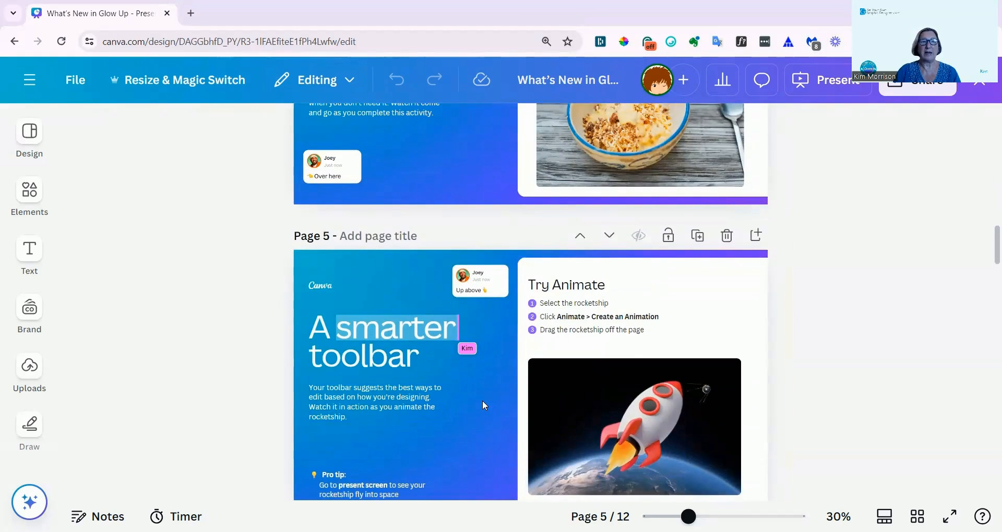
{"action": "scroll", "coordinate": [483, 400], "scroll_direction": "down", "scroll_amount": 5}
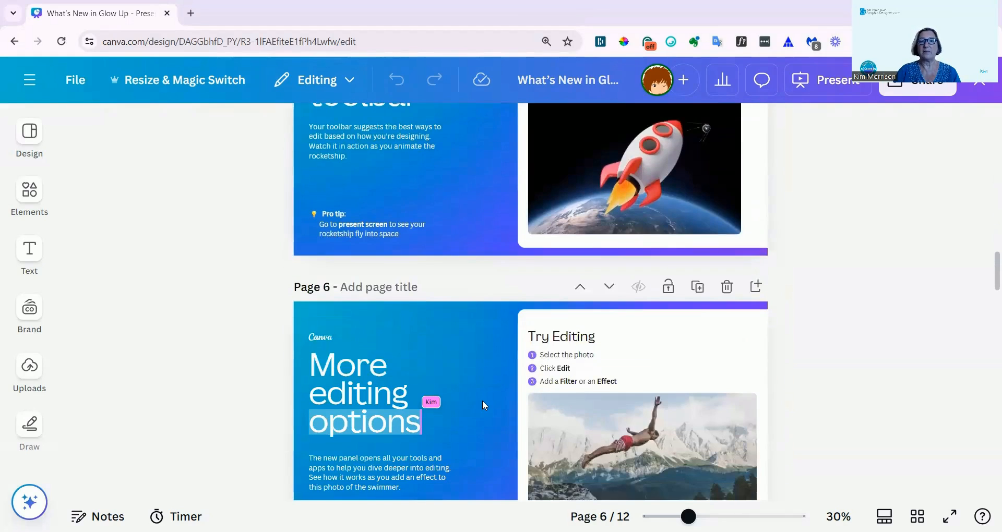
{"action": "scroll", "coordinate": [482, 399], "scroll_direction": "down", "scroll_amount": 2}
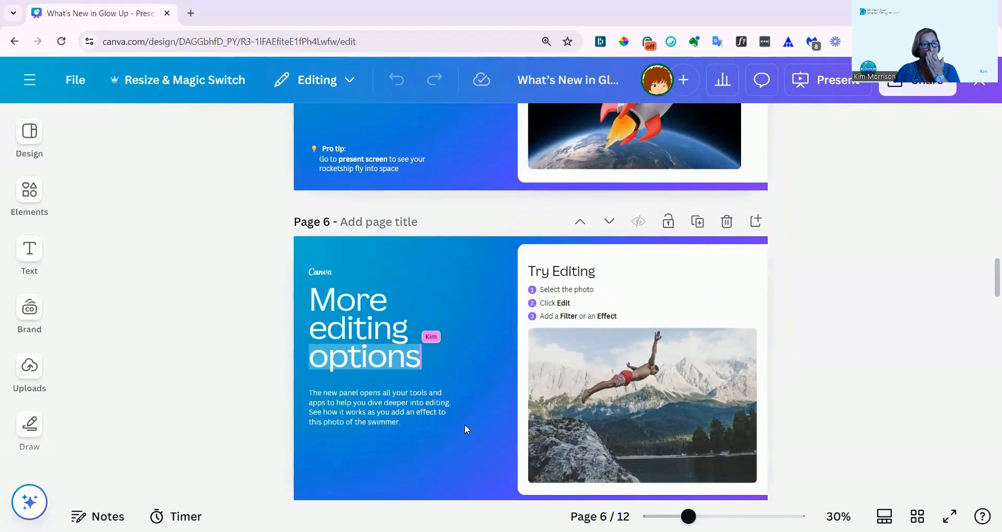
{"action": "scroll", "coordinate": [465, 425], "scroll_direction": "down", "scroll_amount": 5}
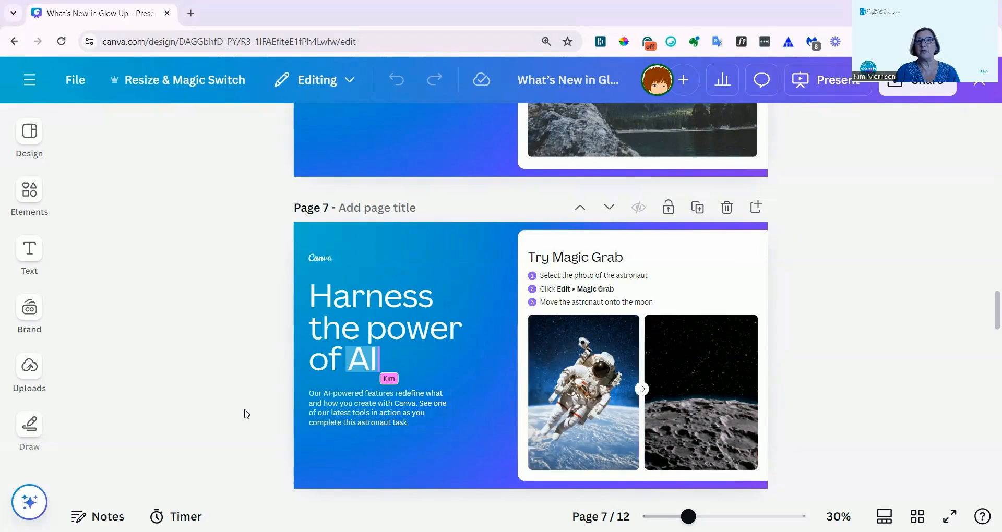
{"action": "scroll", "coordinate": [412, 375], "scroll_direction": "down", "scroll_amount": 3}
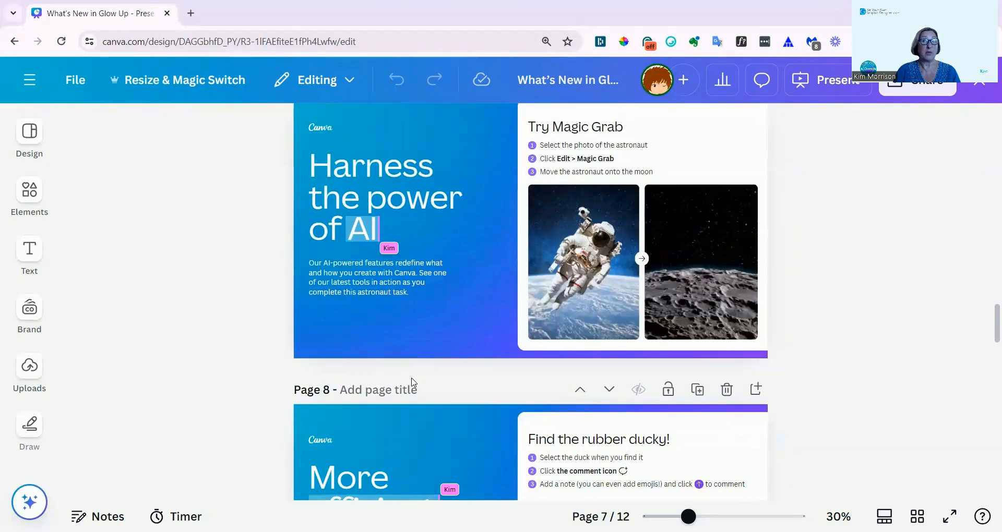
Find and select the rubber duck in the lily pad photo of the commenting exercise on page 8.
{"action": "scroll", "coordinate": [412, 382], "scroll_direction": "down", "scroll_amount": 3}
{"action": "scroll", "coordinate": [412, 382], "scroll_direction": "down", "scroll_amount": 3}
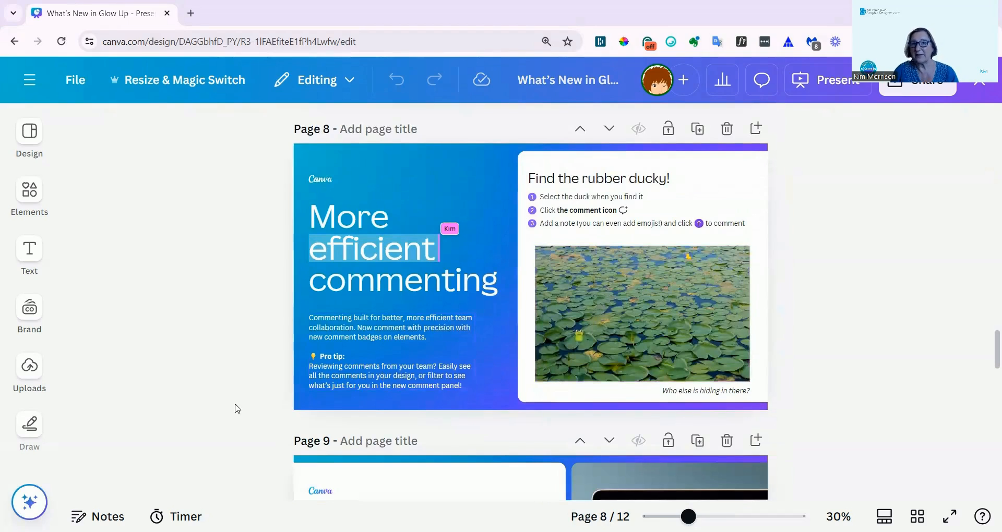
{"action": "scroll", "coordinate": [702, 371], "scroll_direction": "up", "scroll_amount": 2}
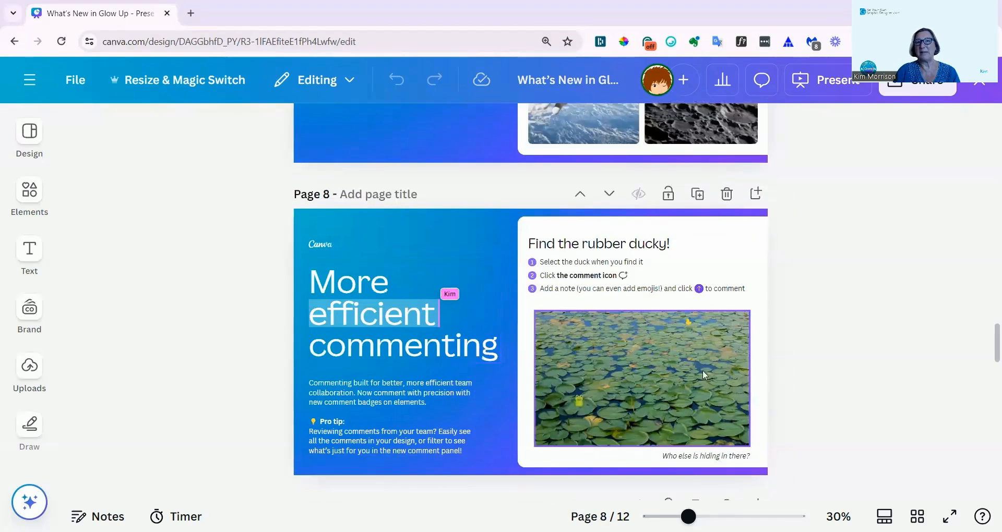
{"action": "left_click", "coordinate": [689, 320]}
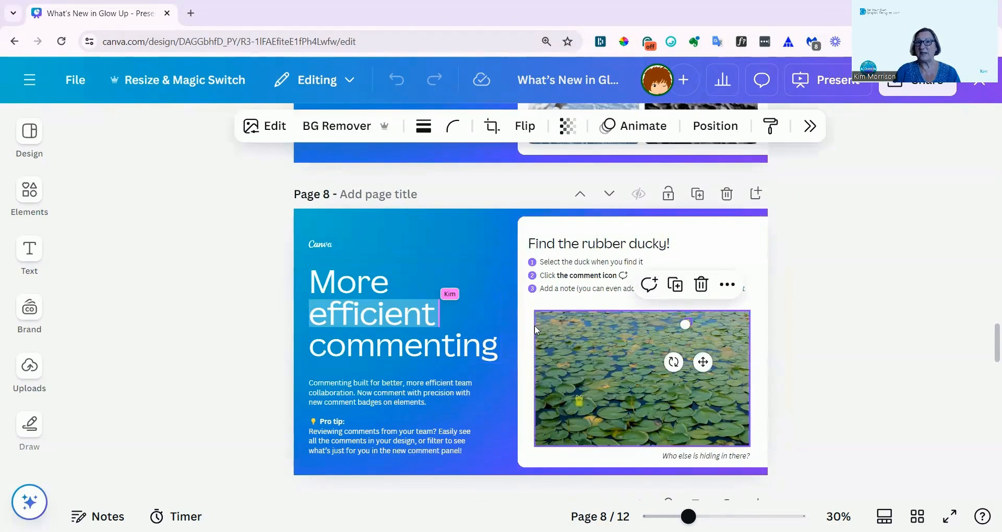
Read pages 9 to 12 of the guide, covering the new home page, its before-and-after comparison and starring favorites.
{"action": "scroll", "coordinate": [411, 363], "scroll_direction": "down", "scroll_amount": 6}
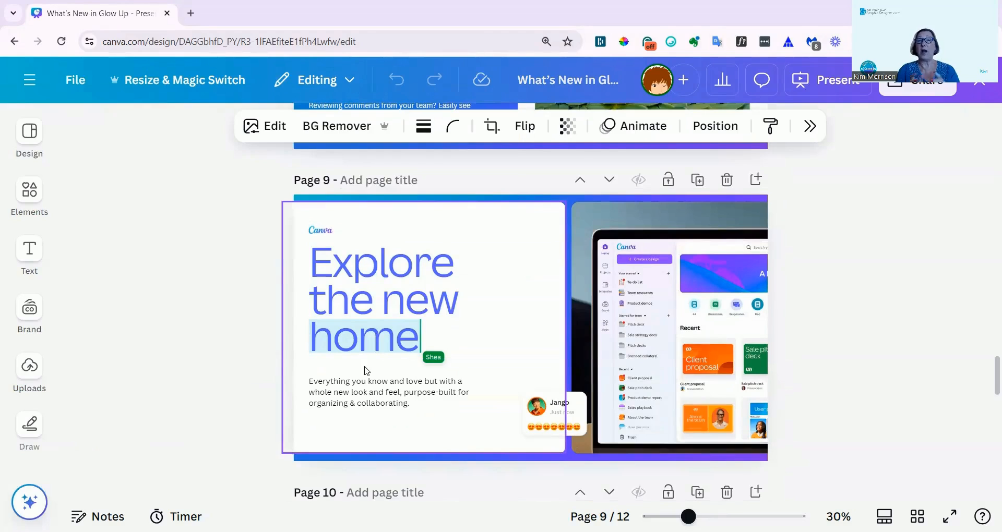
{"action": "left_click", "coordinate": [26, 242]}
{"action": "left_click", "coordinate": [30, 309]}
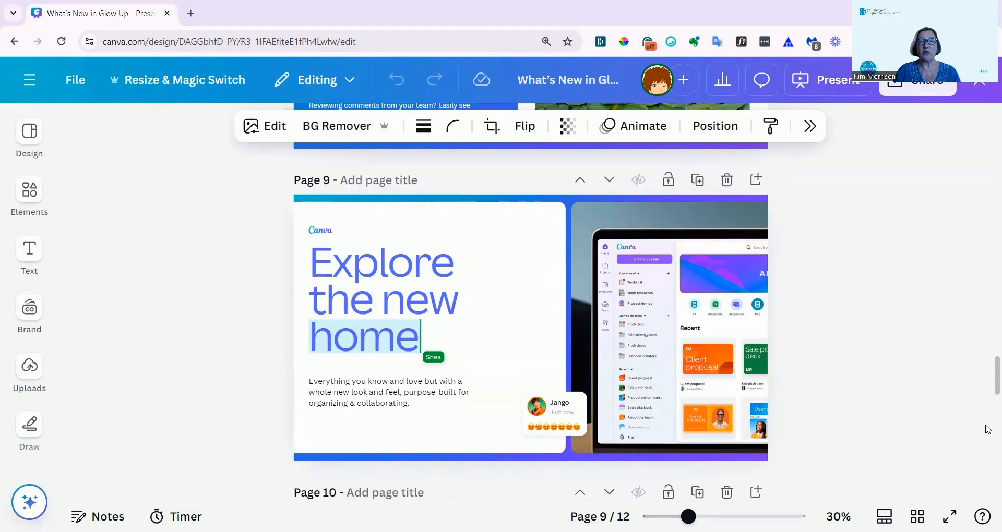
{"action": "scroll", "coordinate": [987, 430], "scroll_direction": "down", "scroll_amount": 3}
{"action": "scroll", "coordinate": [988, 429], "scroll_direction": "down", "scroll_amount": 3}
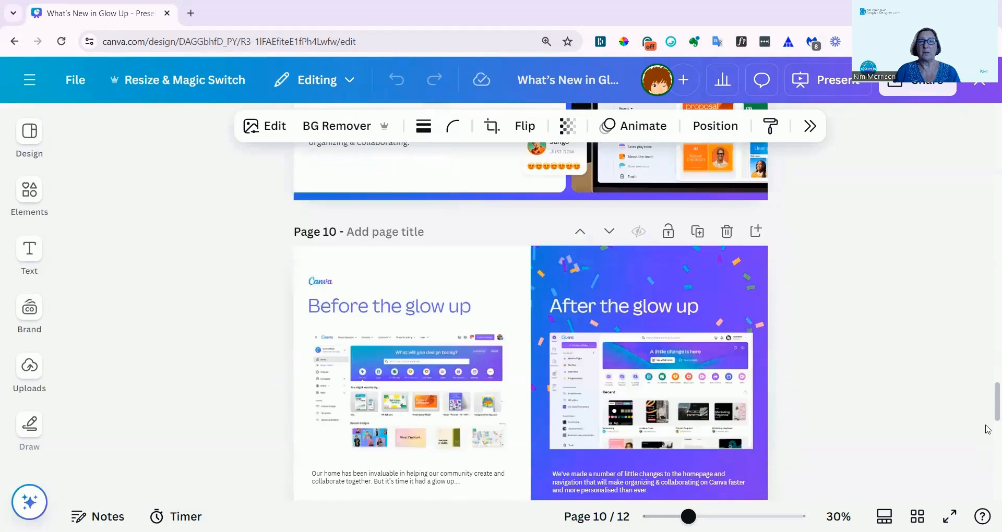
{"action": "scroll", "coordinate": [988, 429], "scroll_direction": "down", "scroll_amount": 2}
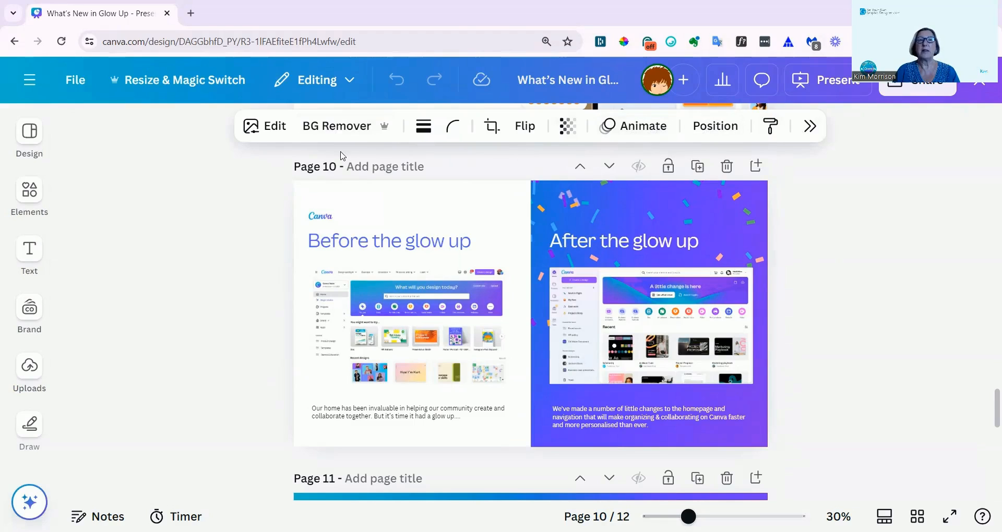
{"action": "scroll", "coordinate": [488, 371], "scroll_direction": "down", "scroll_amount": 5}
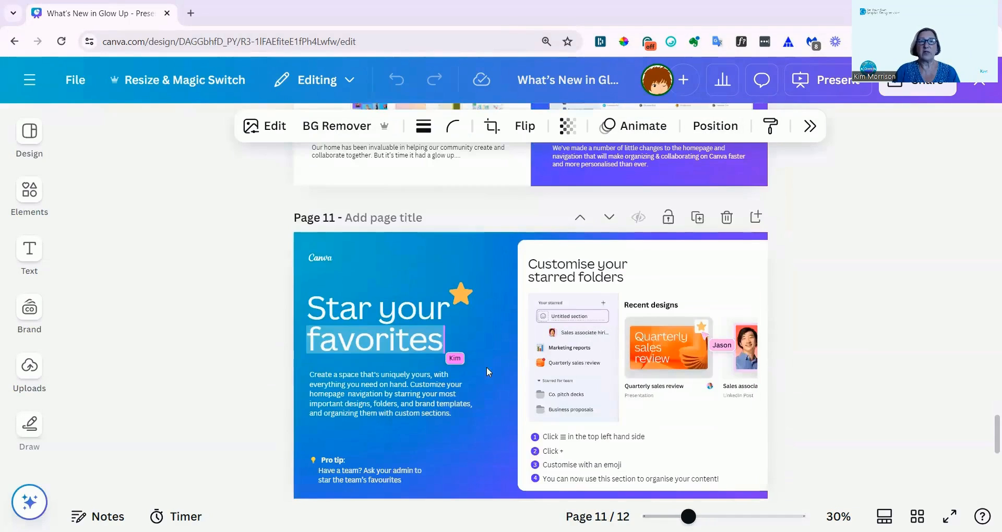
{"action": "scroll", "coordinate": [475, 361], "scroll_direction": "down", "scroll_amount": 1}
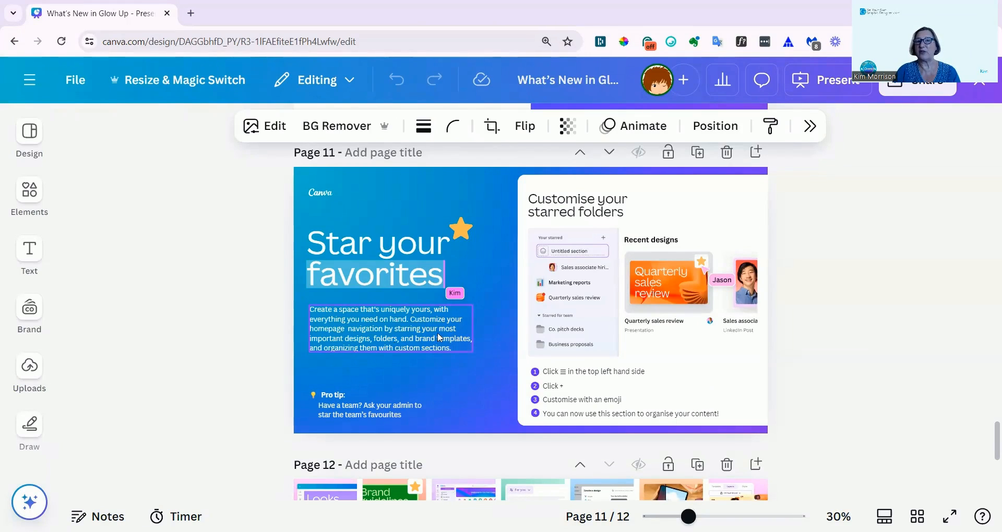
{"action": "scroll", "coordinate": [394, 334], "scroll_direction": "down", "scroll_amount": 6}
Return to the home page and replay the "A little change is here" introduction.
{"action": "left_click", "coordinate": [30, 84]}
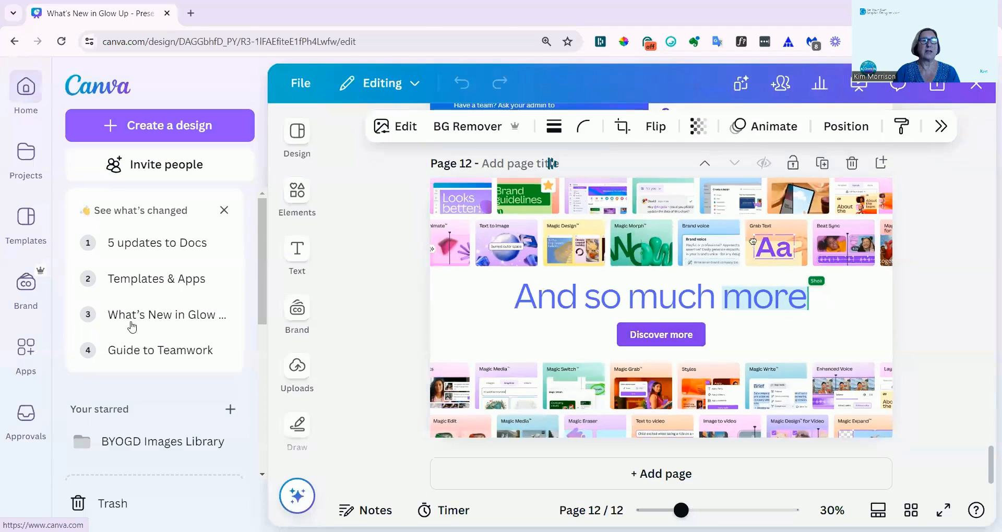
{"action": "left_click", "coordinate": [161, 295]}
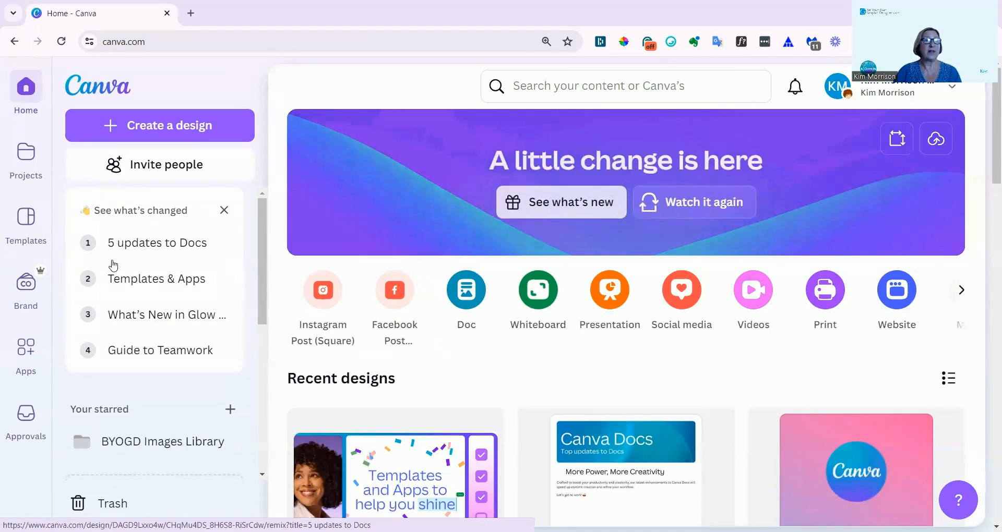
{"action": "left_click", "coordinate": [690, 202]}
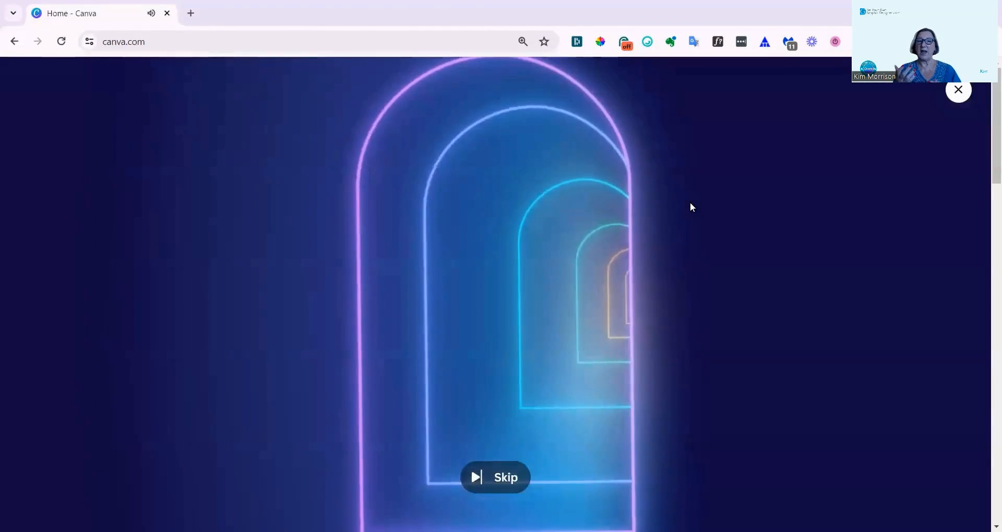